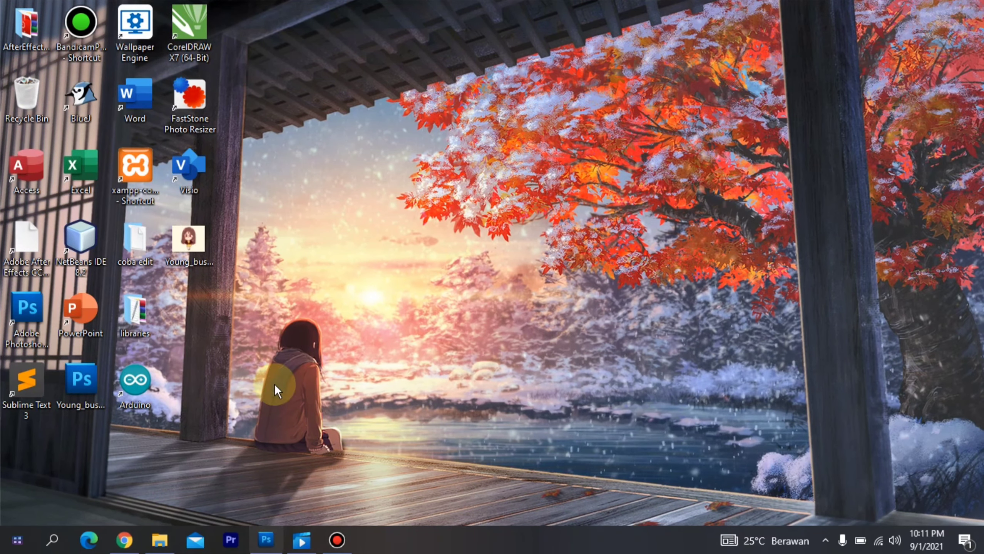
- Switch to Chrome, search Google for flutter in a new tab and open the flutter.dev website
left_click(123, 543)
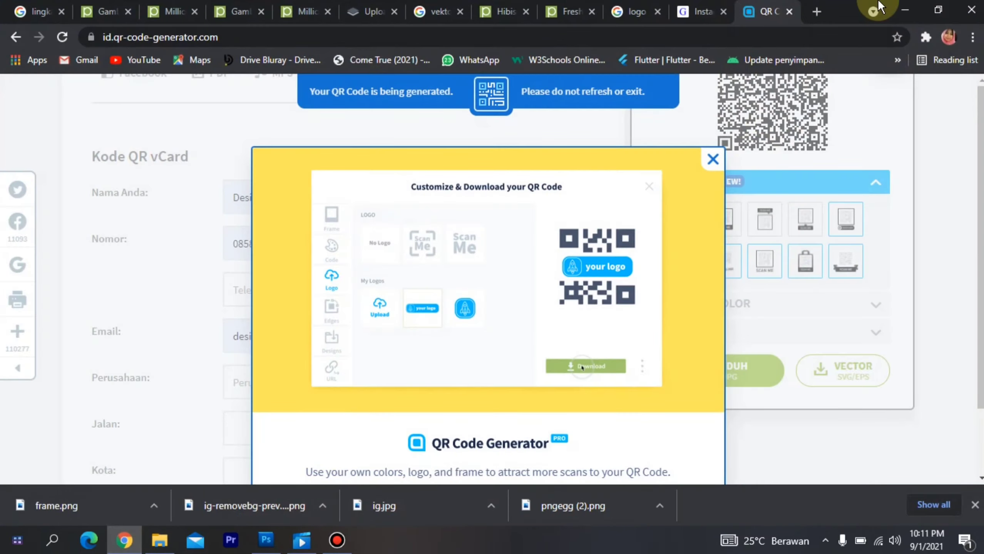
left_click(813, 10)
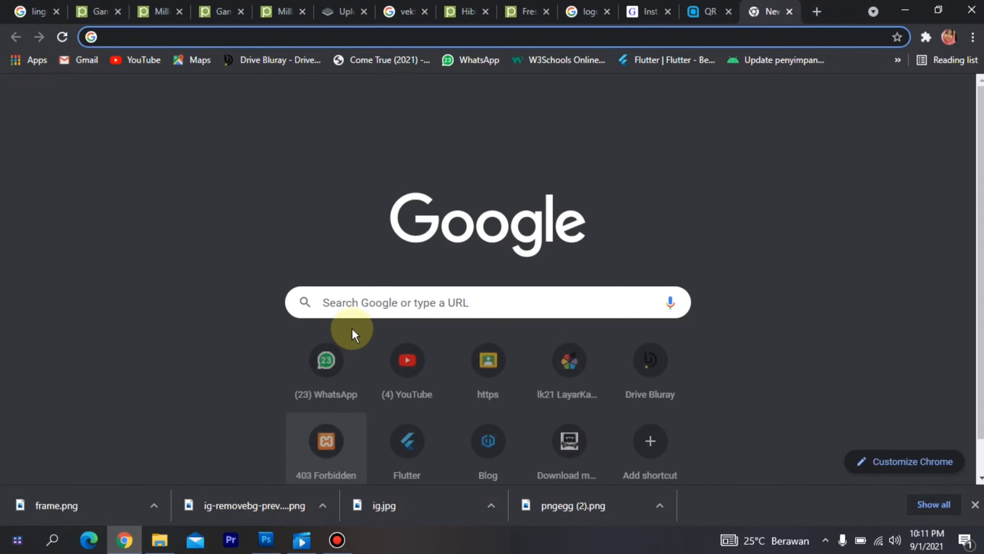
left_click(360, 300)
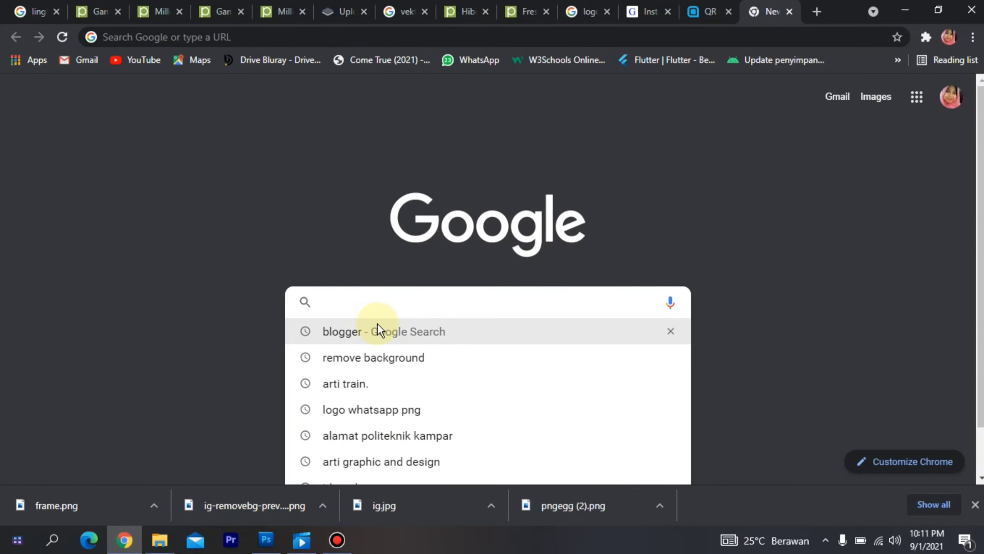
type("flutte")
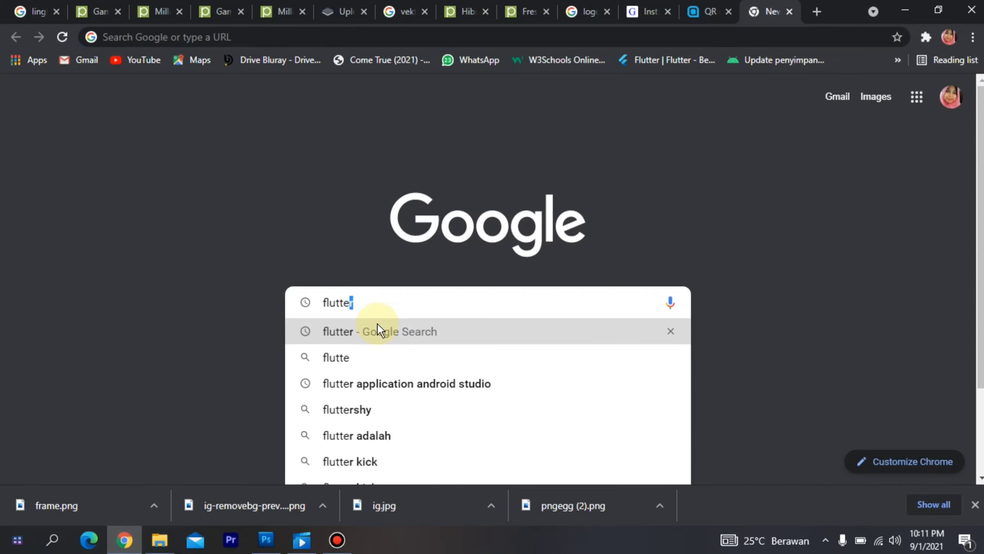
key("Return")
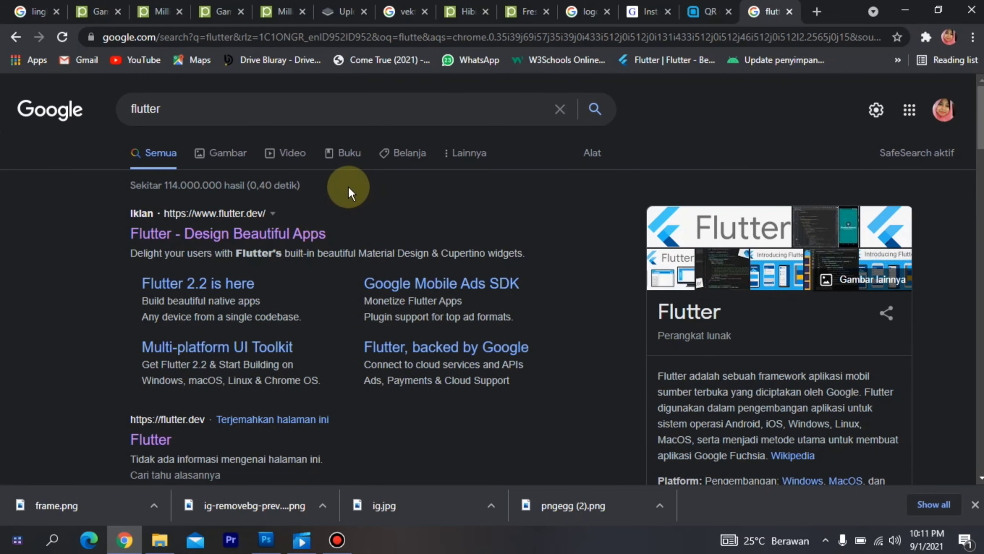
left_click(146, 440)
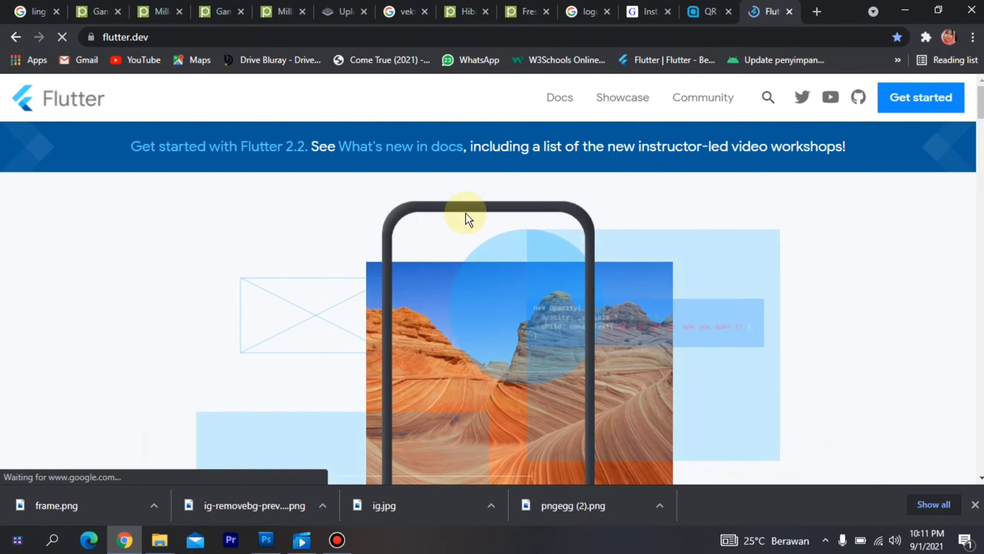
- Go to the Flutter site's Get started install page and open the installation guide for Windows
scroll(493, 243, "down", 1)
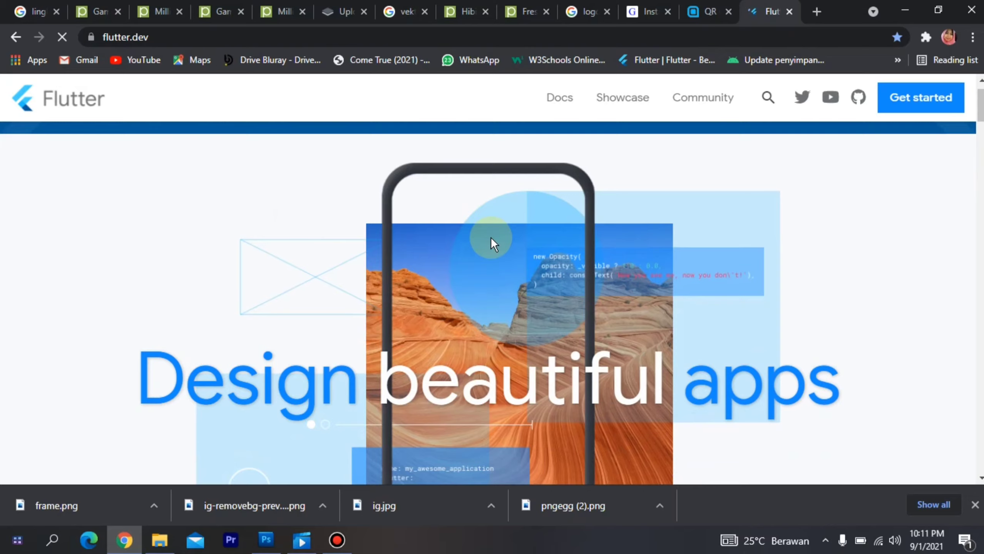
scroll(490, 238, "down", 15)
scroll(492, 244, "up", 20)
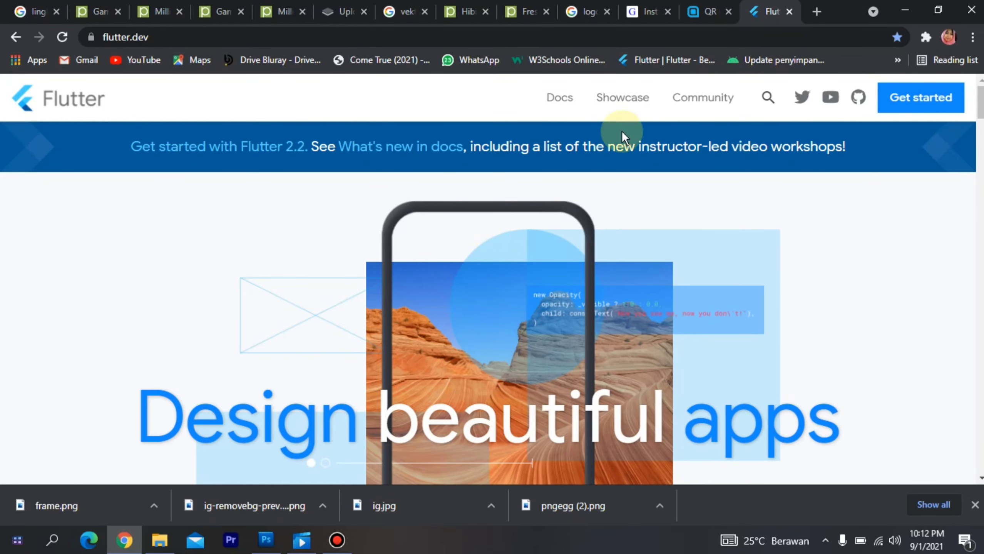
left_click(904, 104)
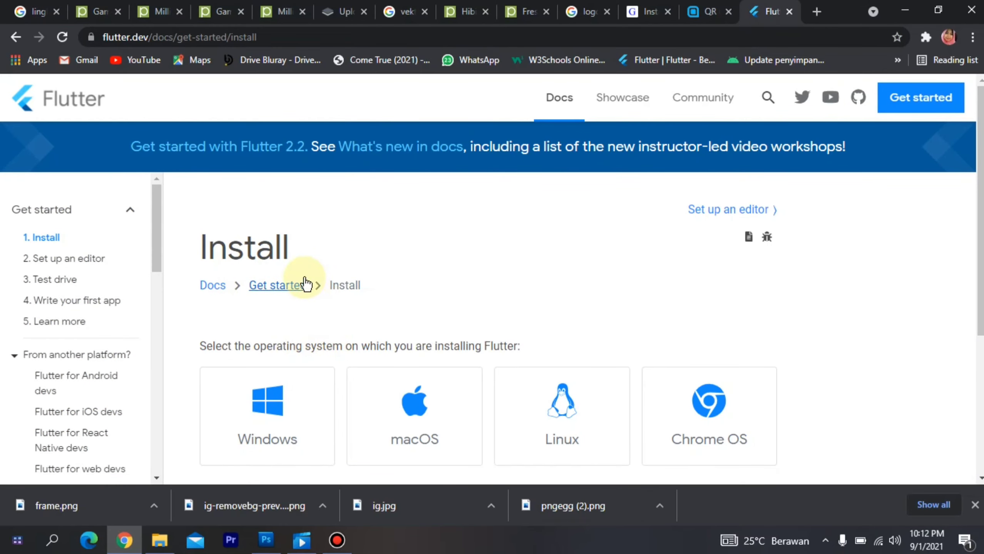
scroll(304, 281, "down", 3)
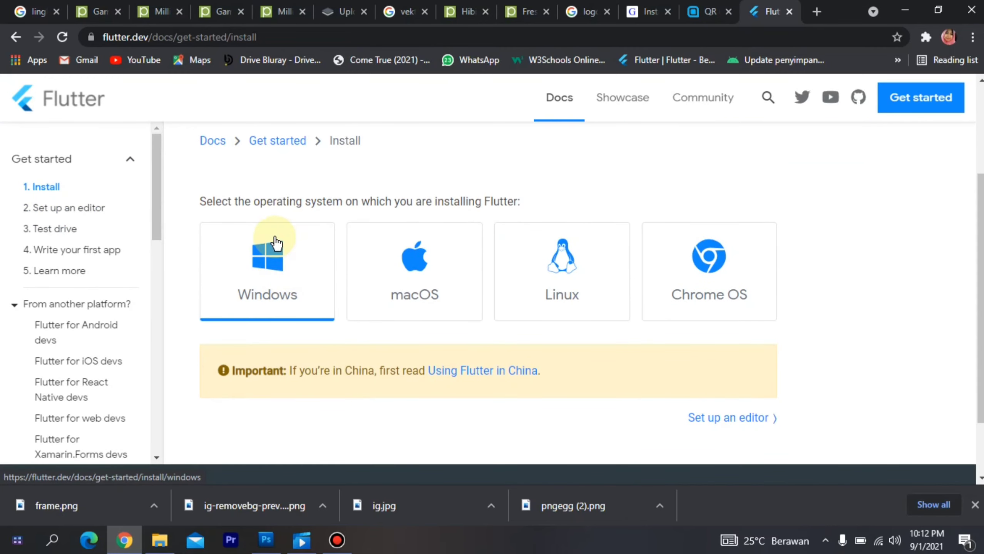
left_click(269, 288)
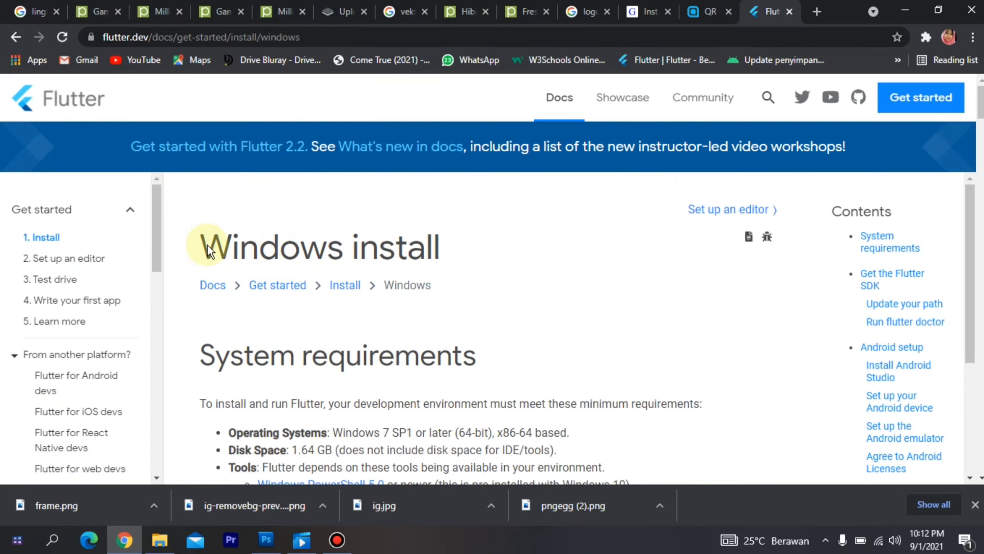
- Review the Windows system requirements and open the linked Git for Windows download page
scroll(253, 276, "down", 2)
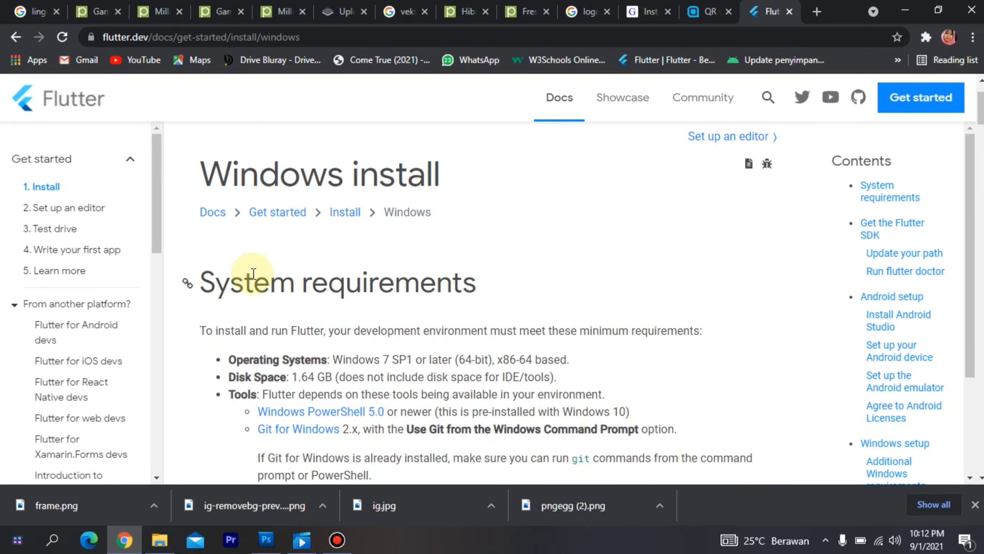
scroll(253, 276, "down", 2)
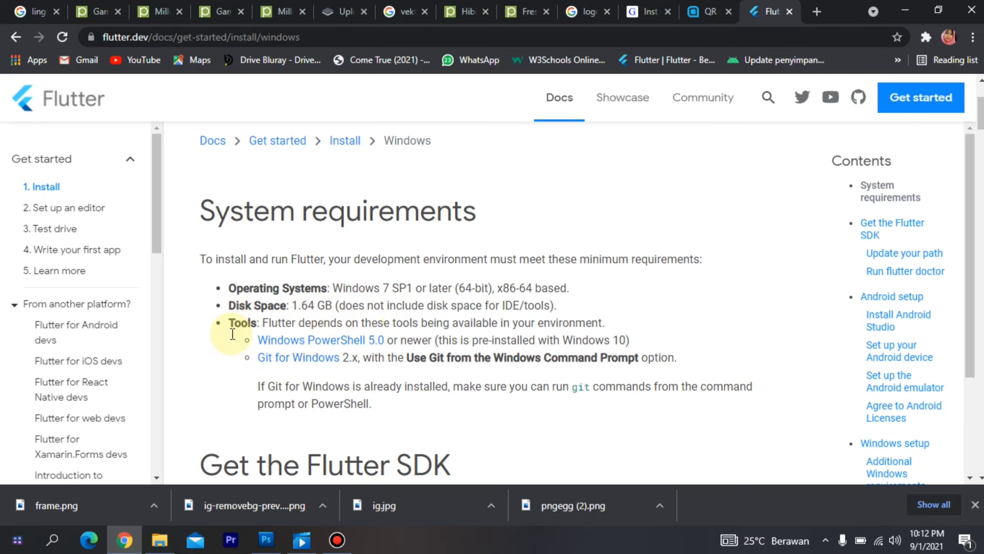
left_click(285, 369)
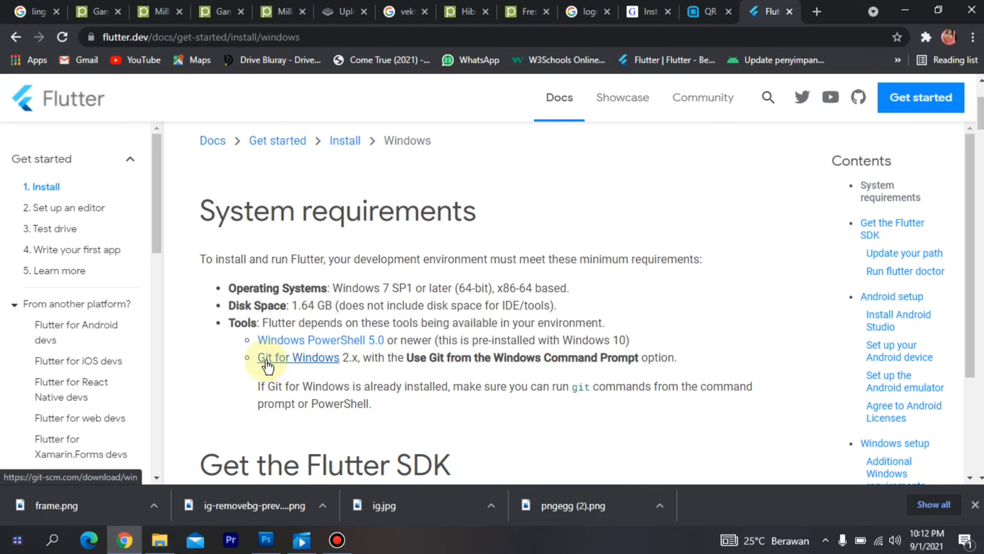
left_click(279, 363)
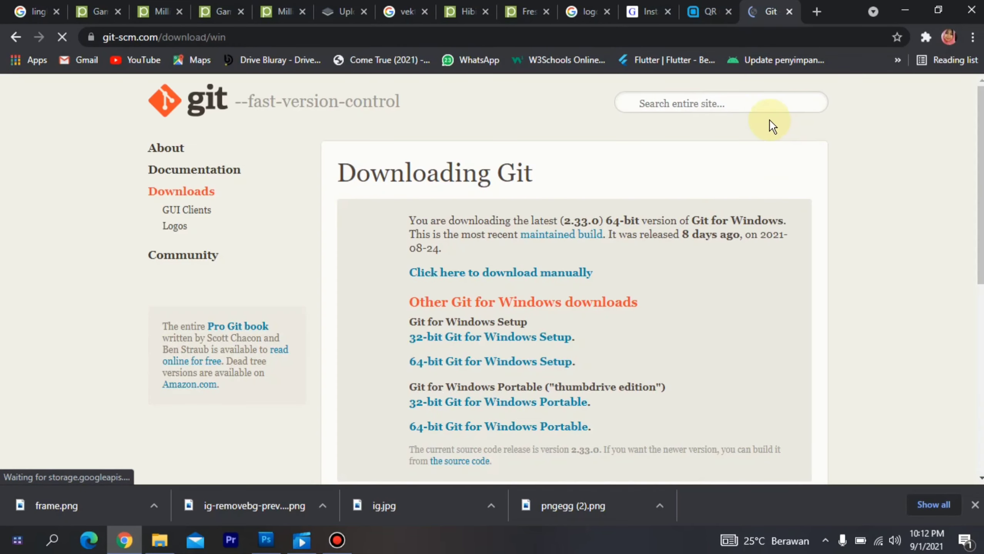
- Request the download of the 64-bit Git for Windows Setup
scroll(604, 195, "down", 3)
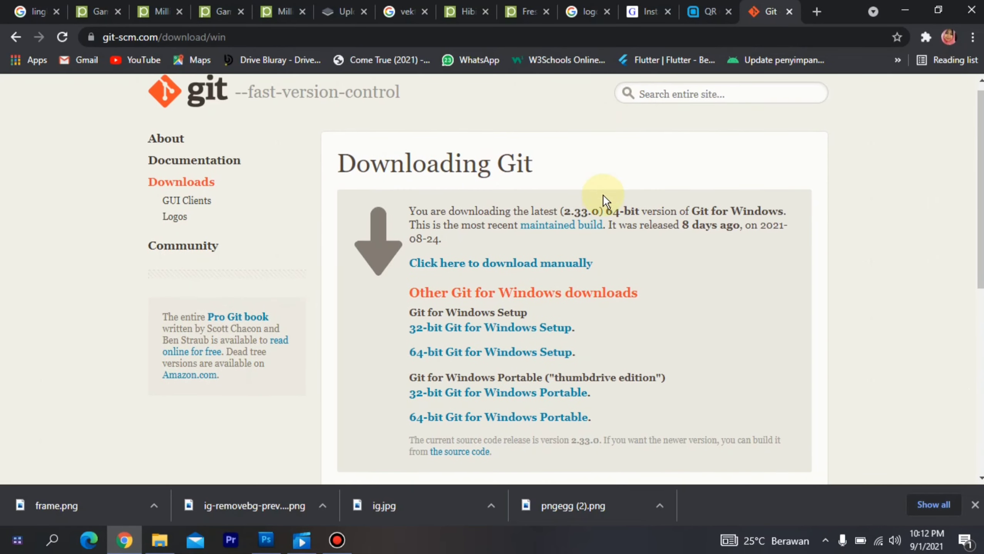
scroll(602, 196, "up", 2)
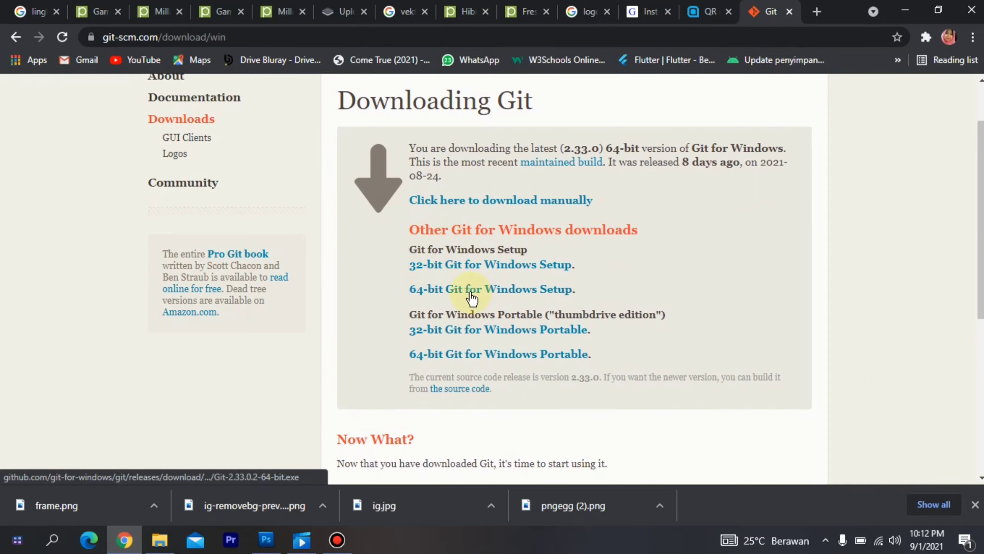
left_click(451, 294)
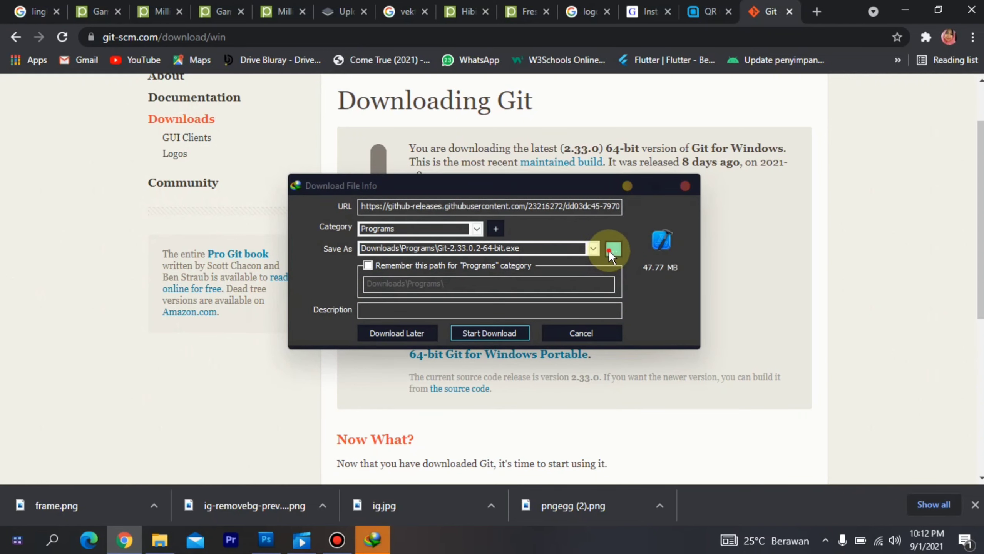
- Set the download location of Git-2.33.0.2-64-bit to the Software folder on drive D and start the download
left_click(608, 250)
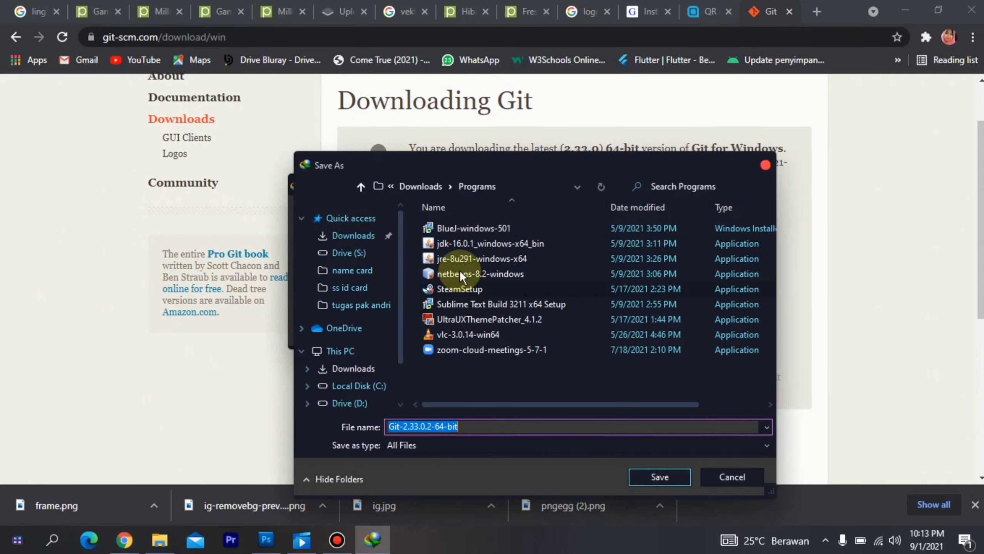
scroll(350, 400, "down", 1)
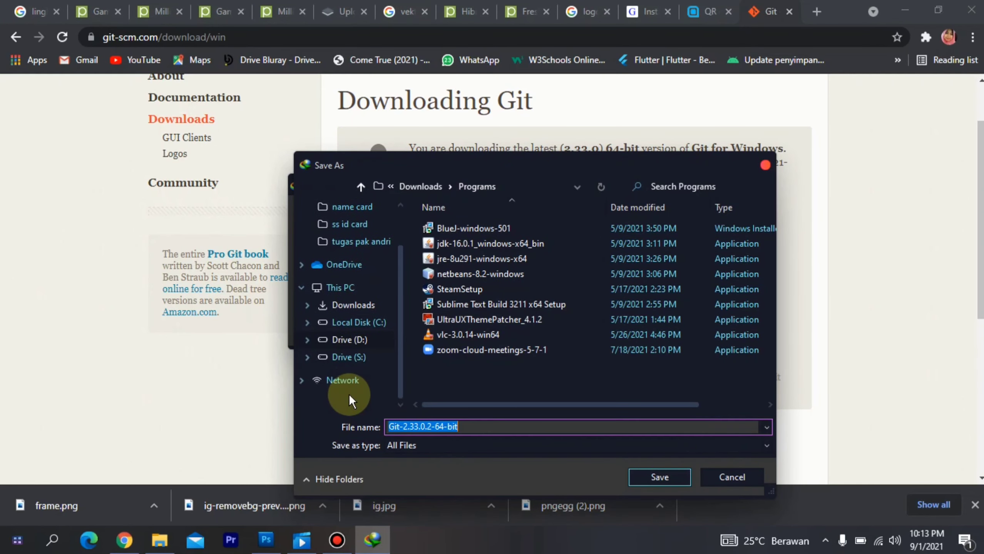
left_click(349, 357)
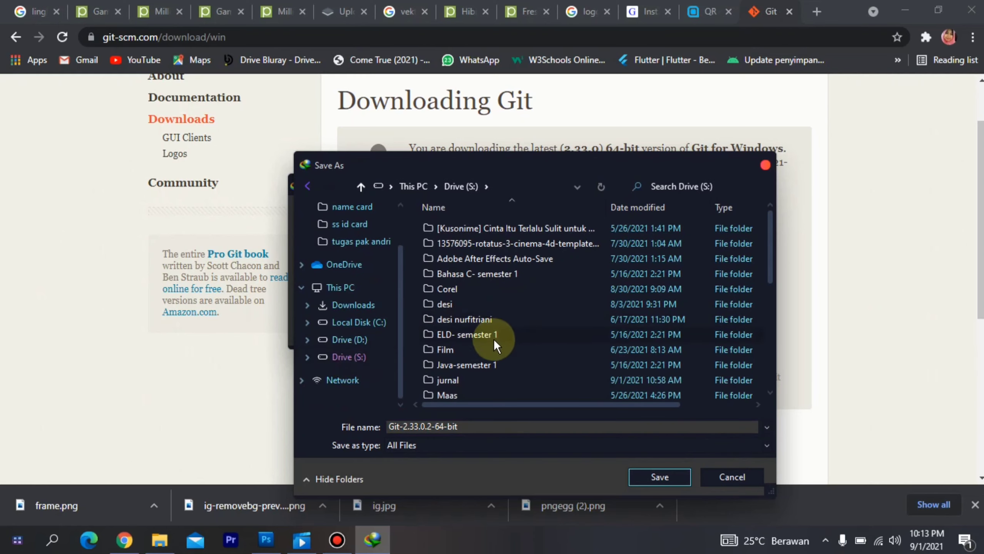
scroll(488, 342, "down", 2)
scroll(489, 341, "up", 2)
left_click(349, 340)
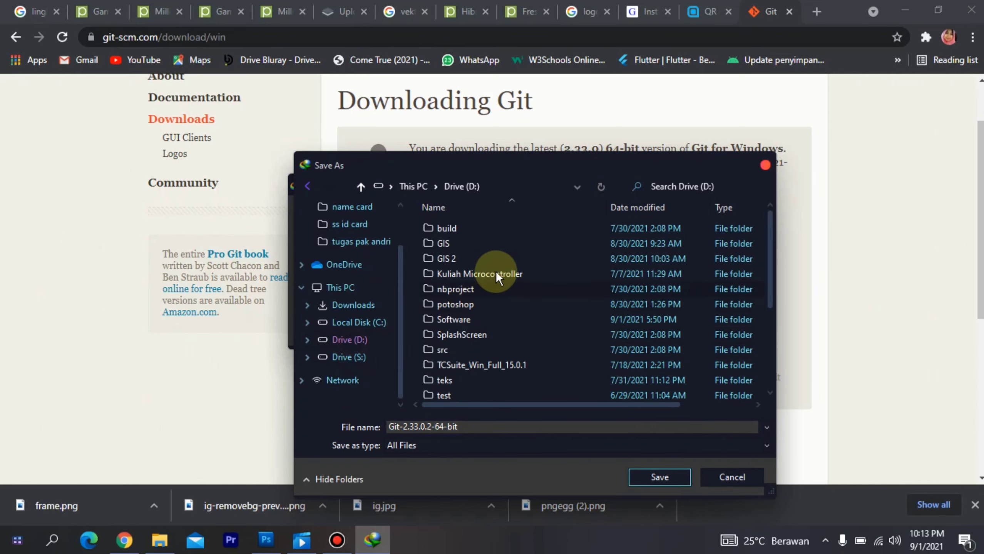
double_click(452, 319)
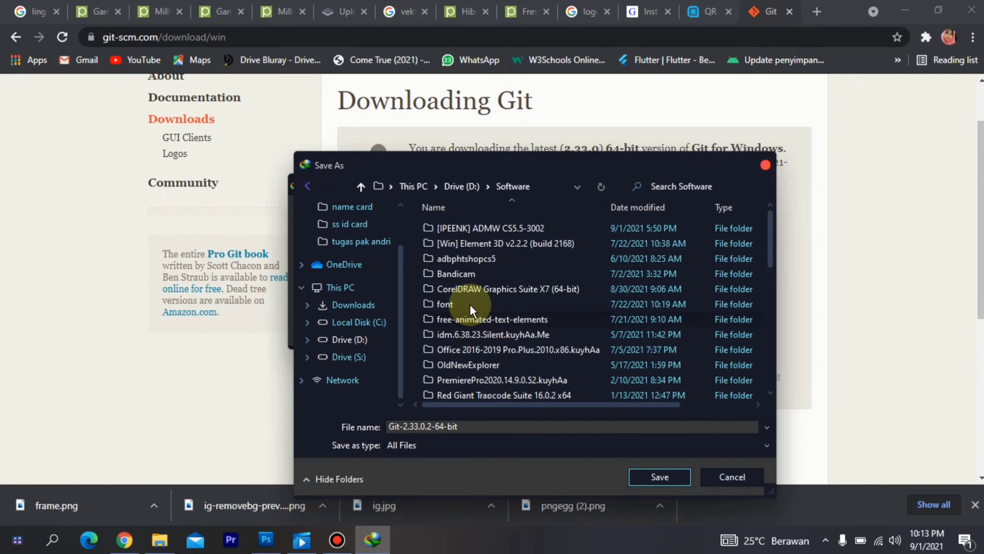
scroll(484, 272, "down", 5)
scroll(483, 273, "down", 3)
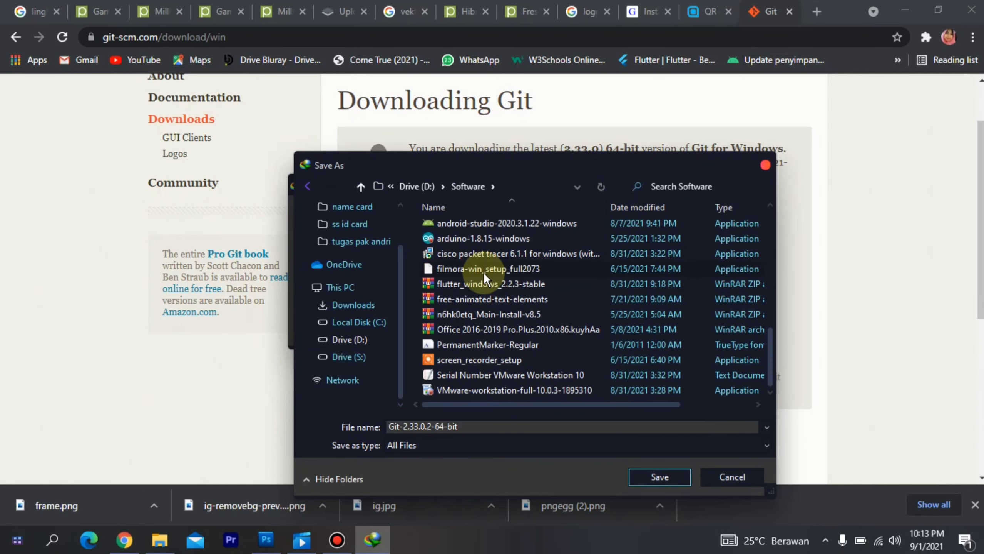
left_click(657, 474)
left_click(516, 325)
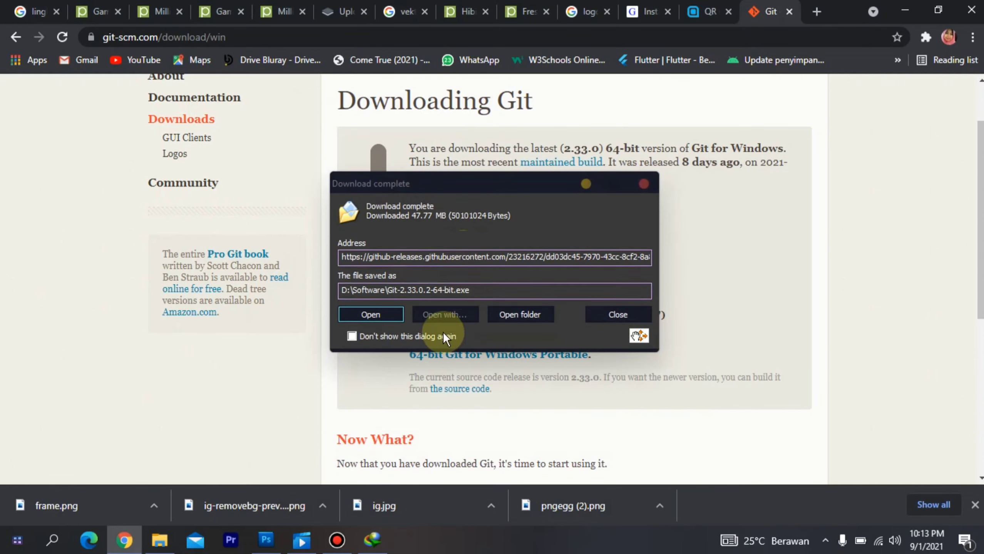
- Run the Git-2.33.0.2-64-bit installer from its download folder and continue past the license information
left_click(530, 320)
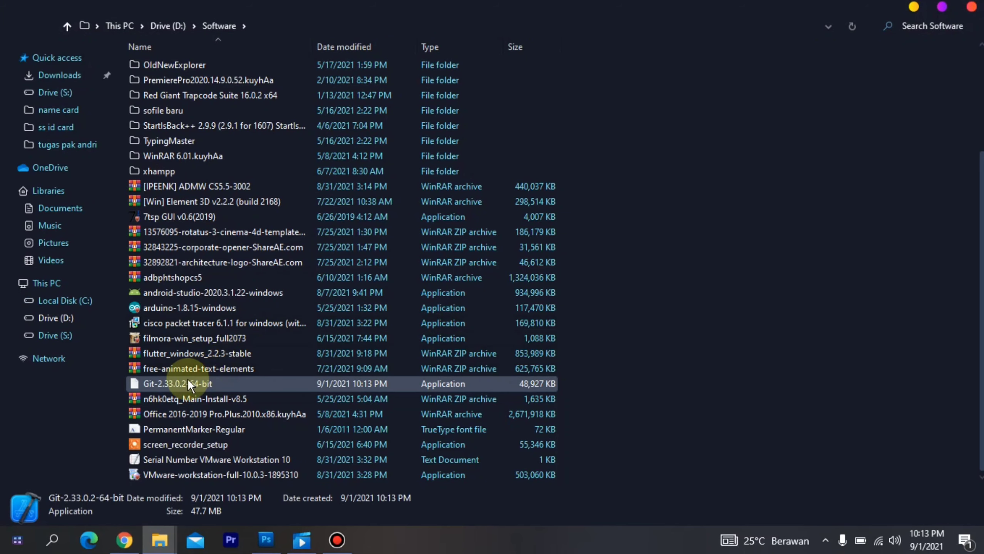
double_click(155, 386)
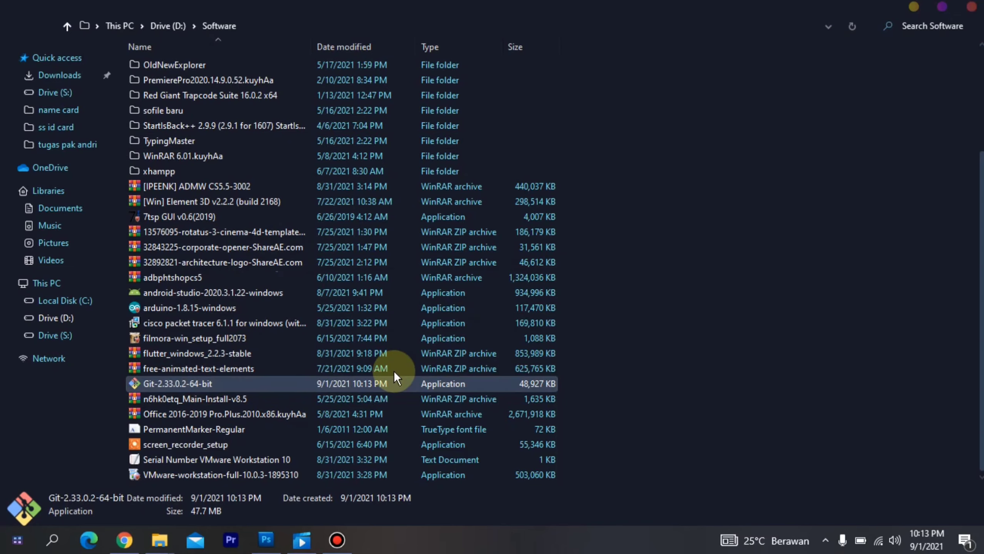
scroll(586, 325, "down", 15)
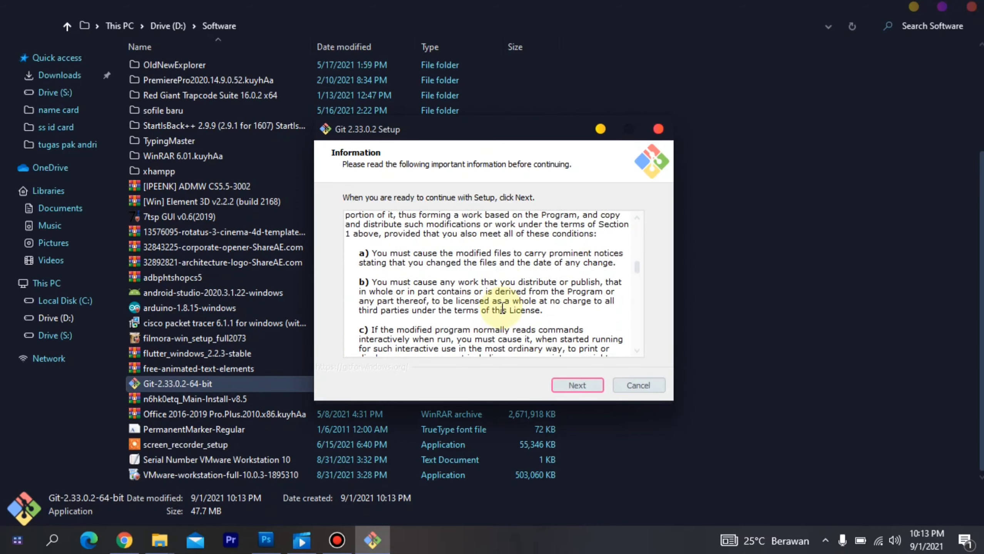
scroll(579, 377, "down", 5)
left_click(586, 386)
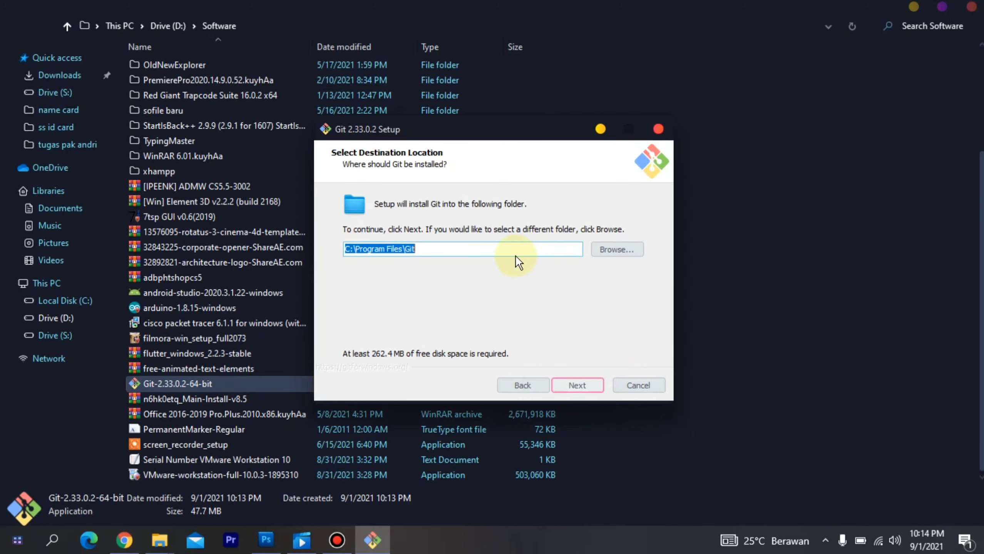
- Keep the C:\Program Files\Git destination, the Git Start Menu folder and the other default setup choices up to the PATH environment options
left_click(575, 388)
left_click(553, 384)
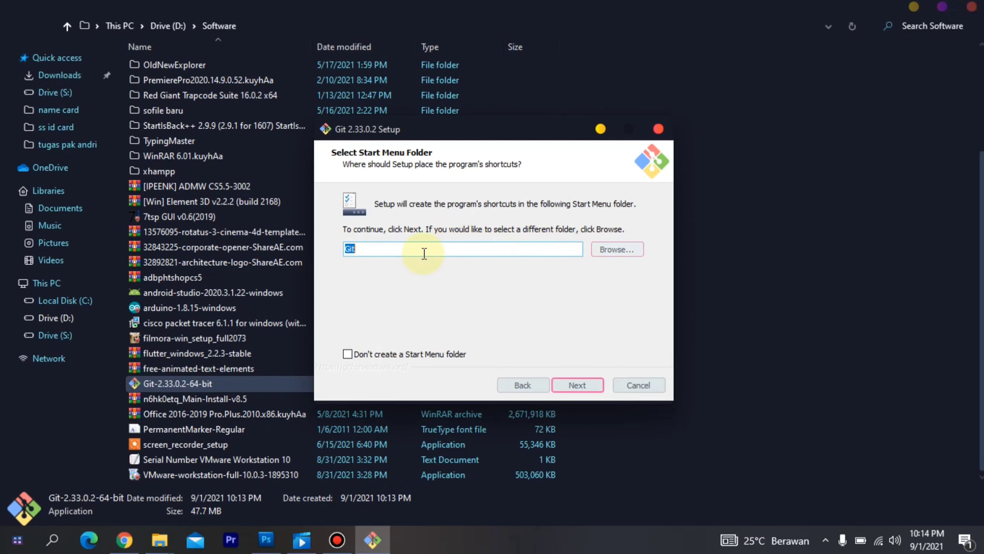
left_click(578, 386)
left_click(575, 384)
left_click(575, 384)
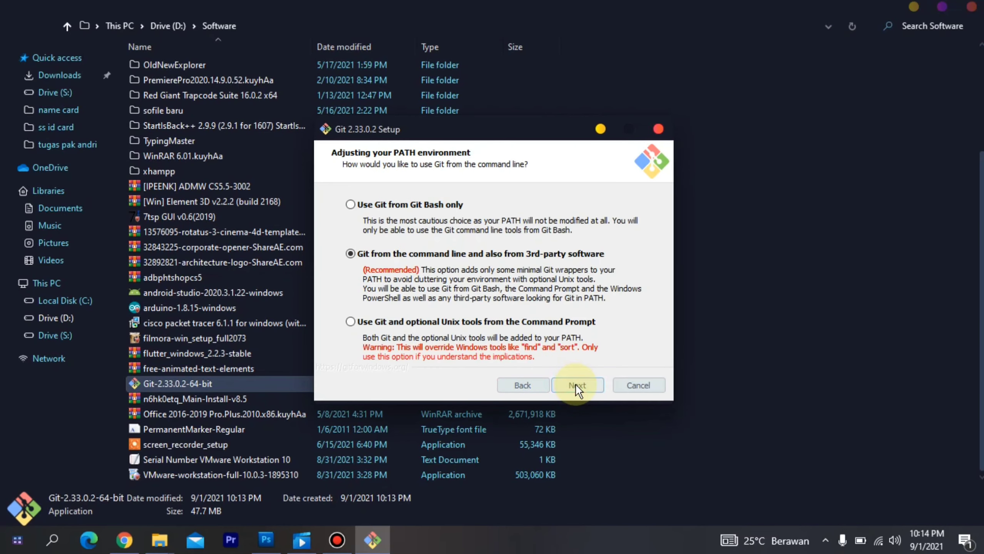
- Keep command-line and 3rd-party PATH access, default git pull behavior, Git Credential Manager Core and file system caching, and install Git
left_click(575, 384)
left_click(575, 384)
left_click(575, 384)
left_click(575, 384)
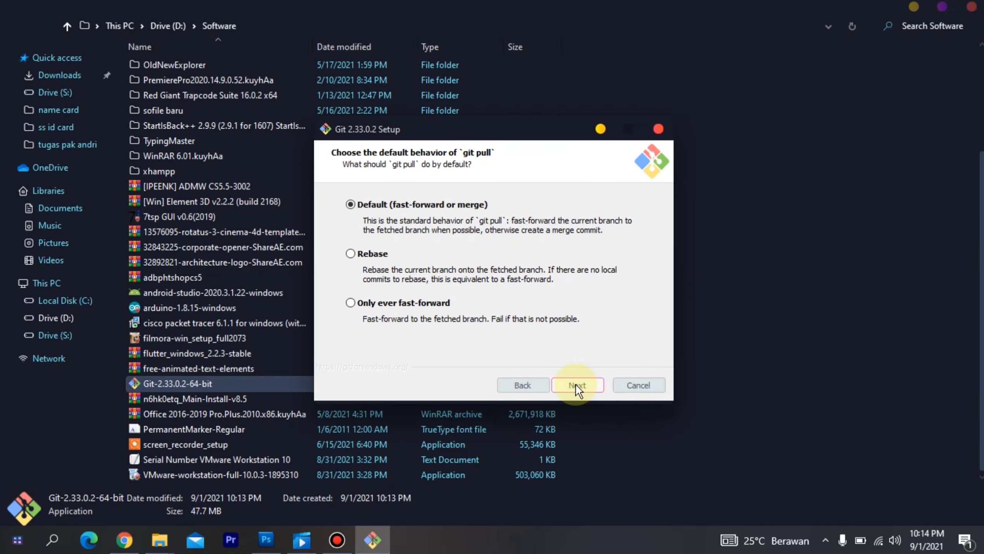
left_click(575, 384)
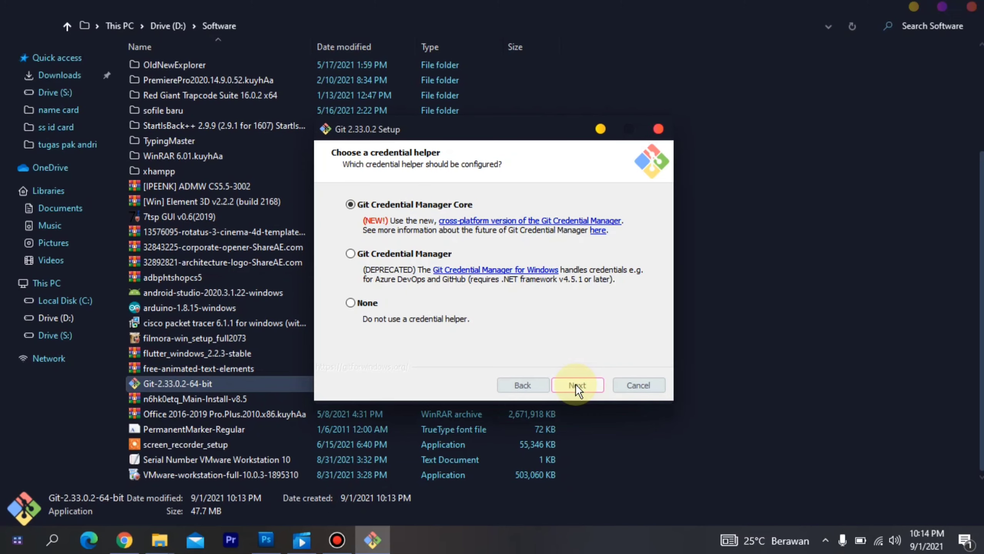
left_click(575, 384)
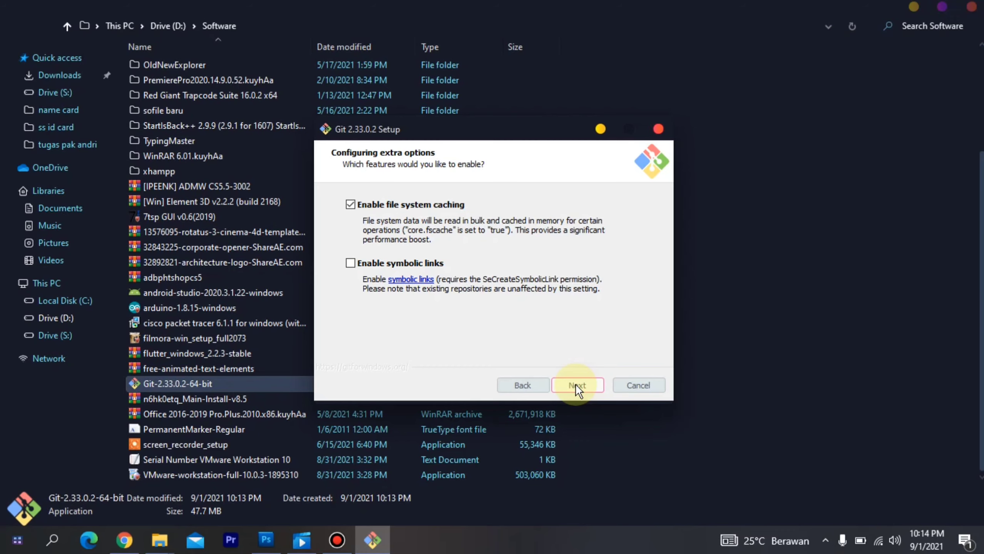
left_click(575, 383)
left_click(575, 384)
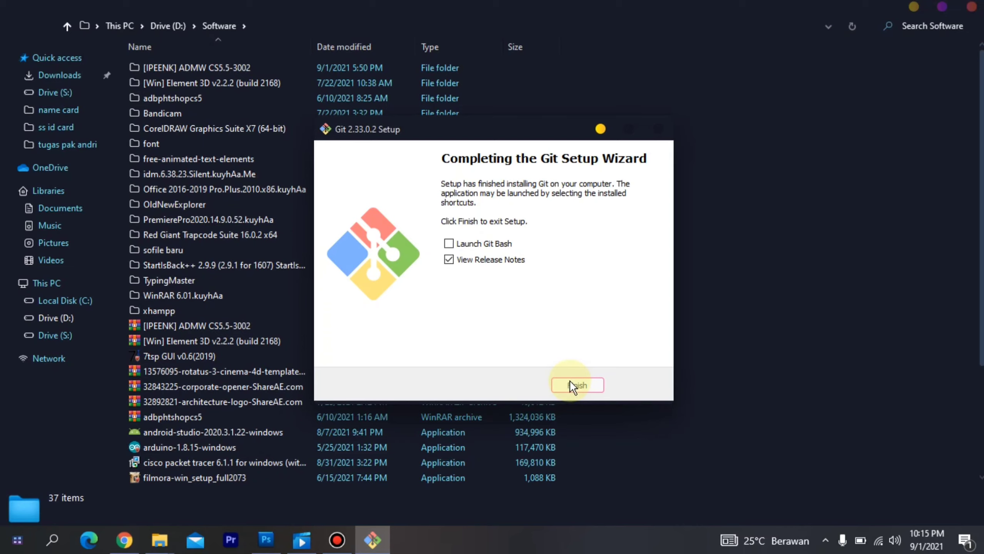
- Finish the Git setup with Launch Git Bash enabled and View Release Notes disabled, and close the Git Bash window
left_click(450, 243)
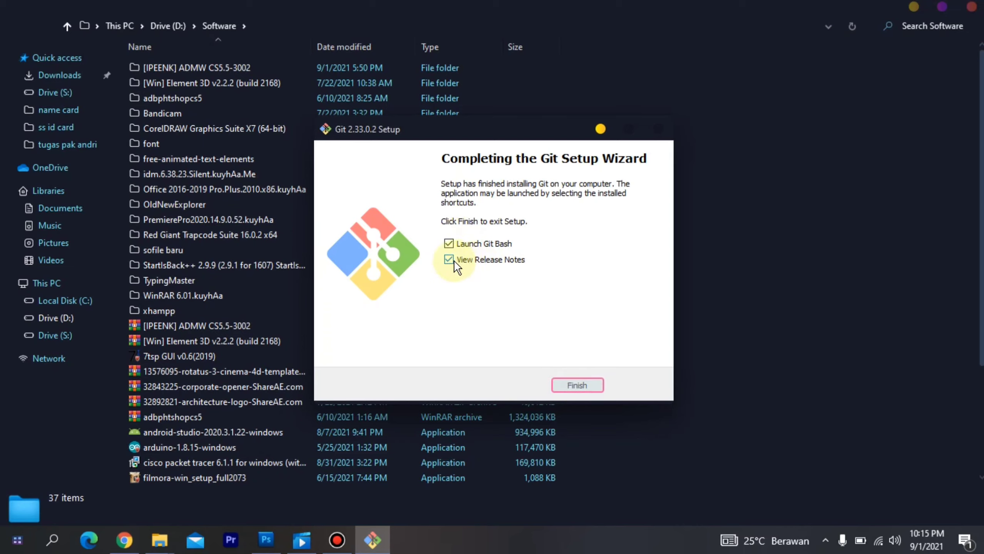
left_click(454, 261)
left_click(560, 384)
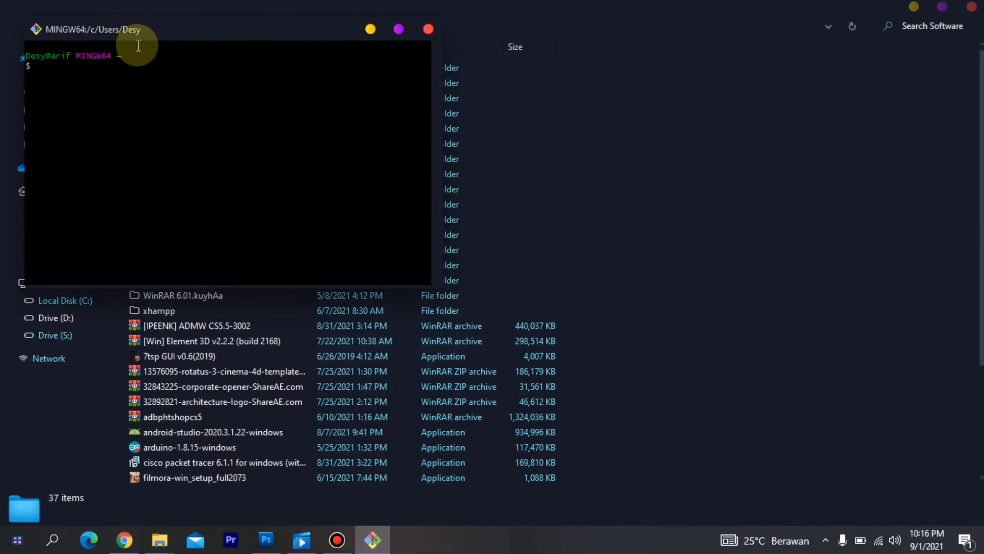
left_click(399, 30)
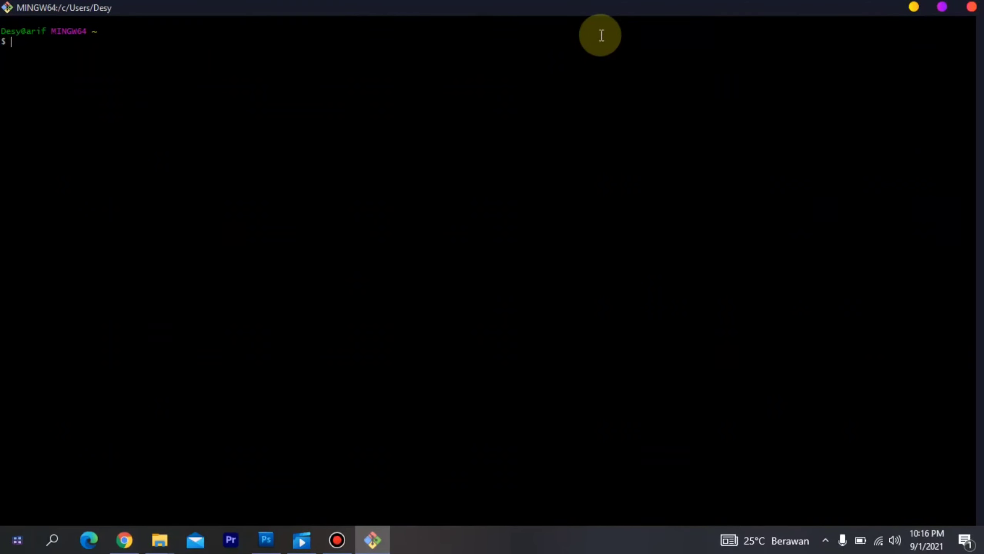
left_click(971, 7)
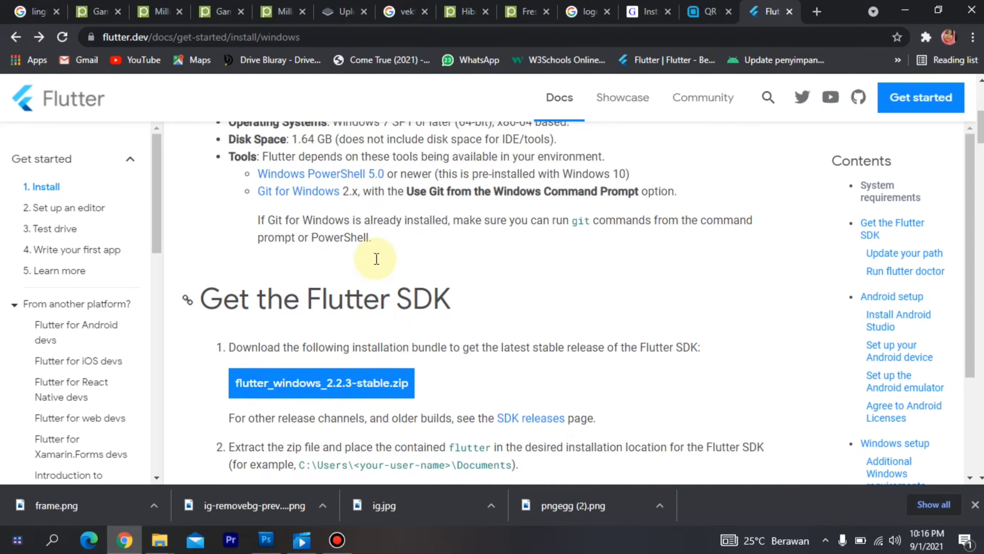
- Try to download flutter_windows_2.2.3-stable.zip from the Get the Flutter SDK section, using the resume option for the existing file
scroll(308, 248, "down", 3)
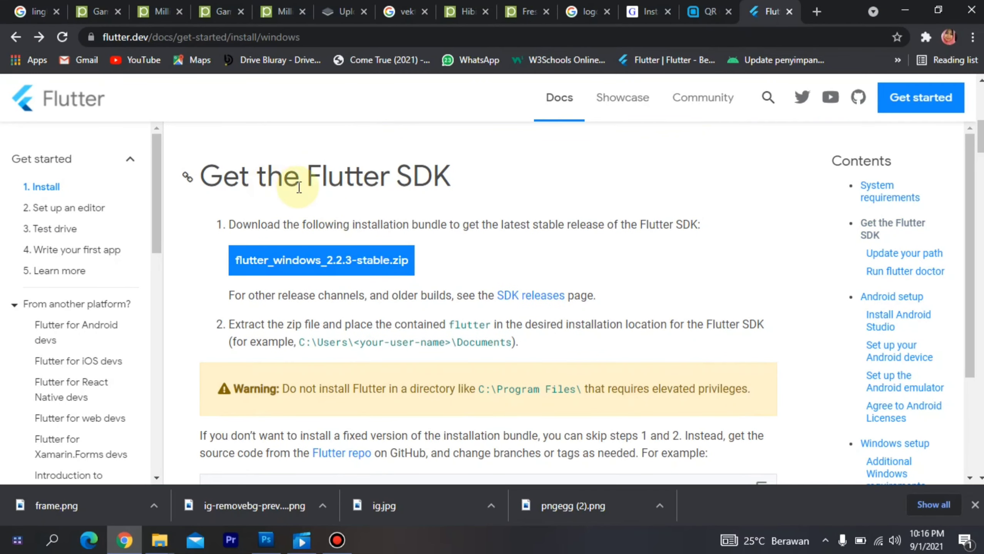
scroll(307, 217, "up", 1)
scroll(295, 210, "down", 4)
scroll(303, 198, "up", 2)
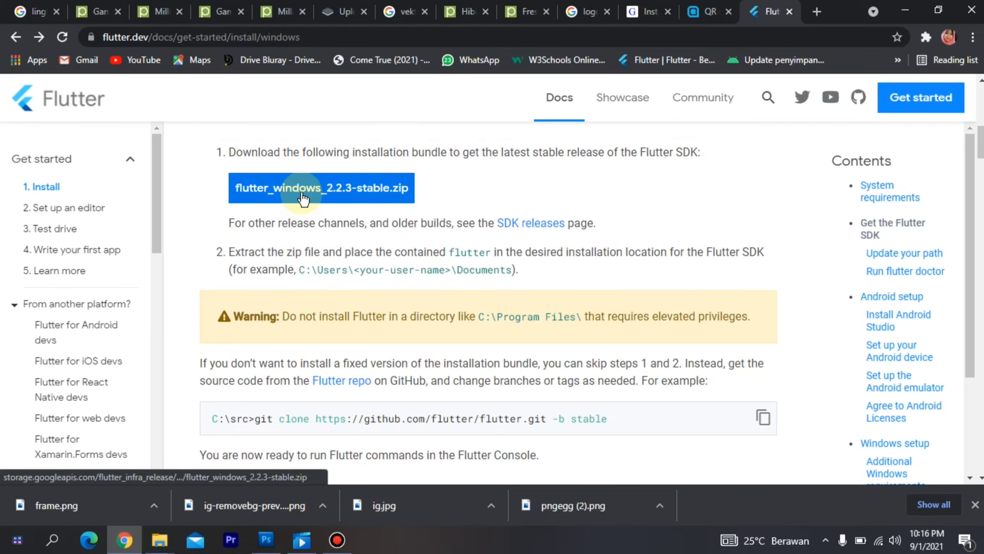
left_click(304, 199)
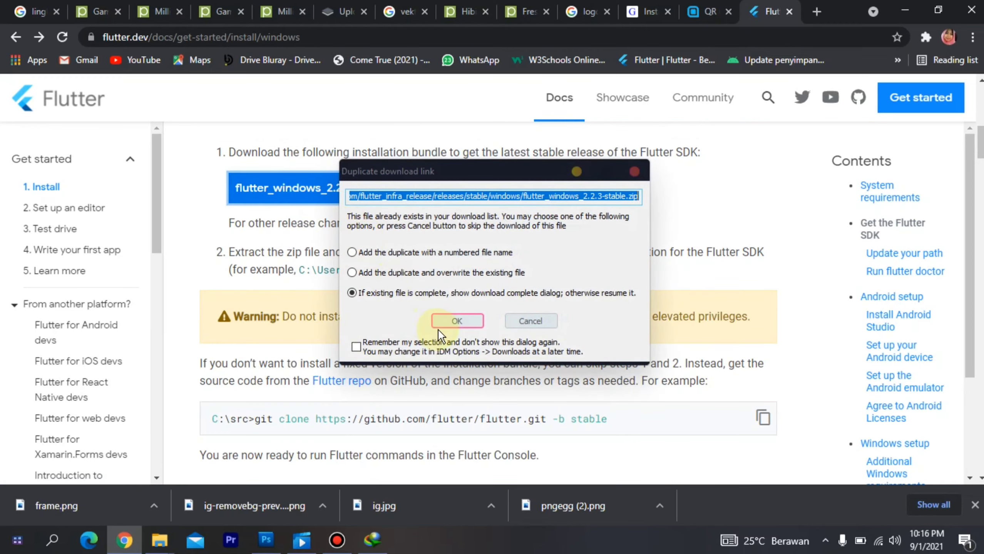
left_click(453, 322)
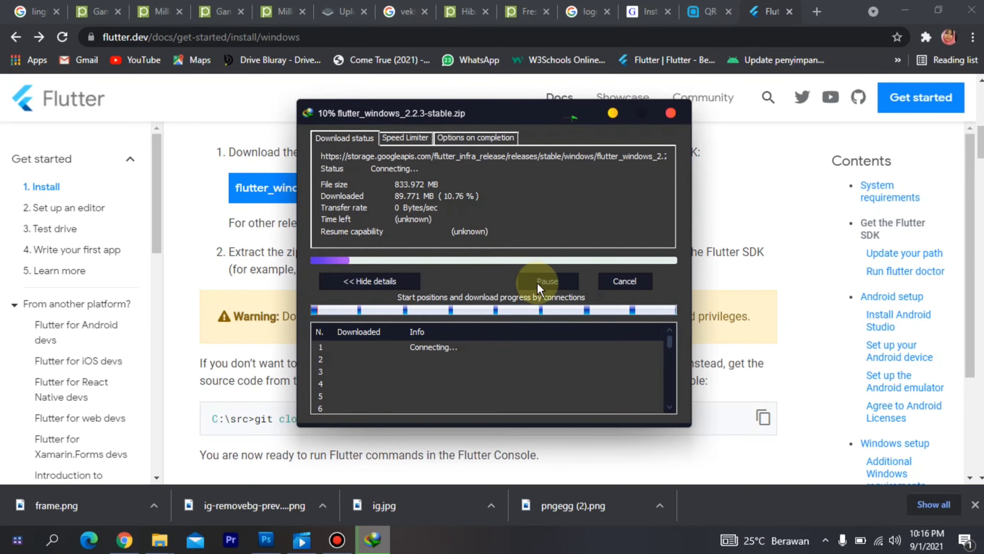
left_click(608, 287)
- Extract the flutter_windows_2.2.3-stable archive in D:\Software into a folder of the same name
mouse_move(159, 541)
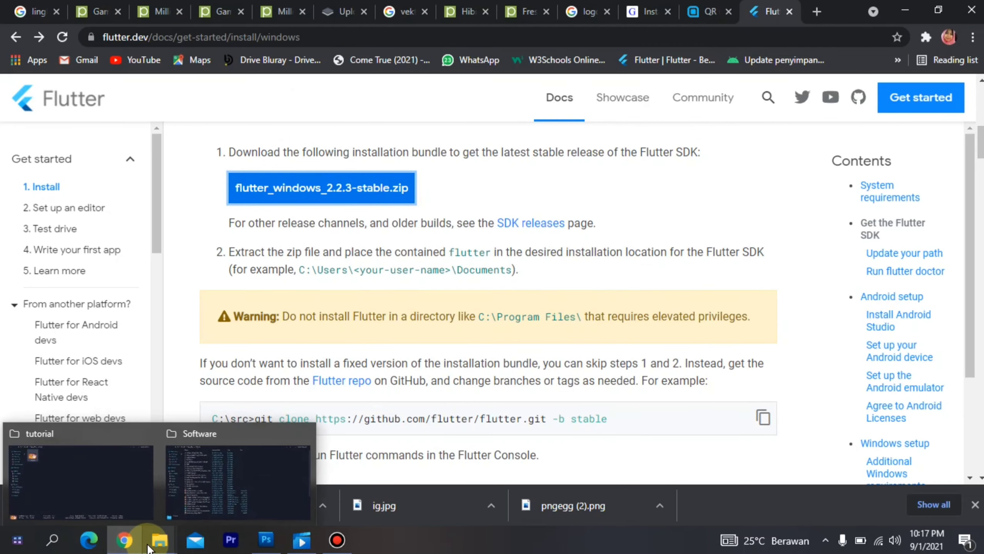
left_click(198, 504)
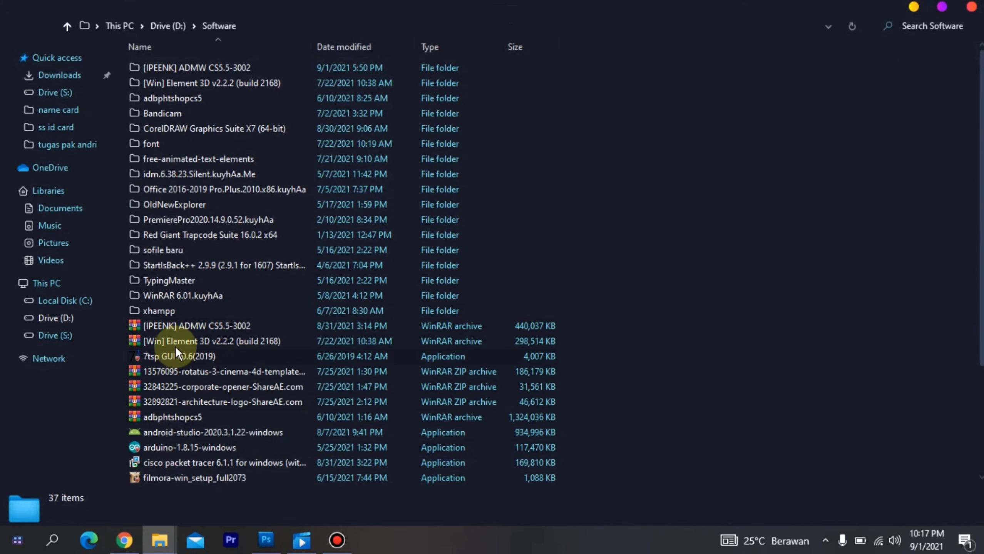
scroll(174, 388, "down", 2)
left_click(156, 418)
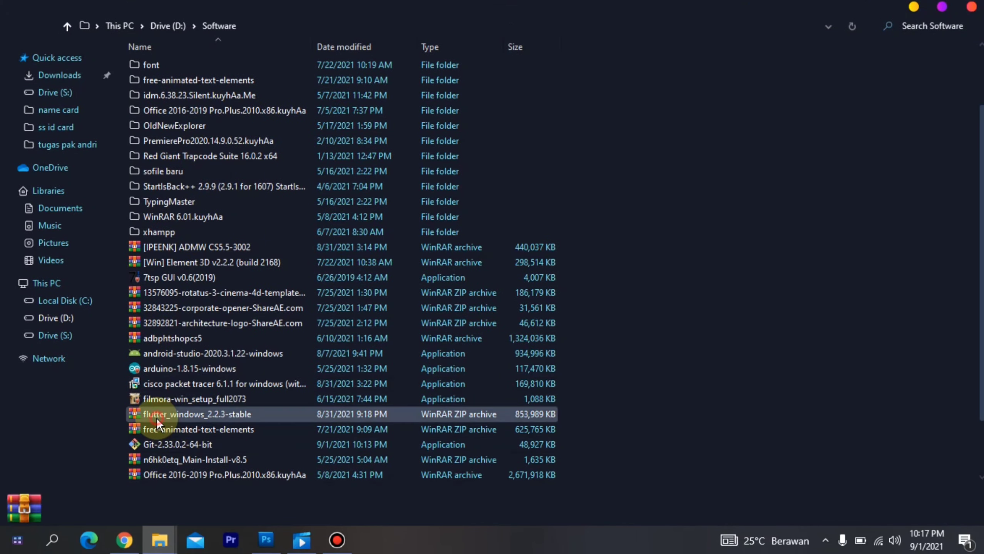
right_click(158, 415)
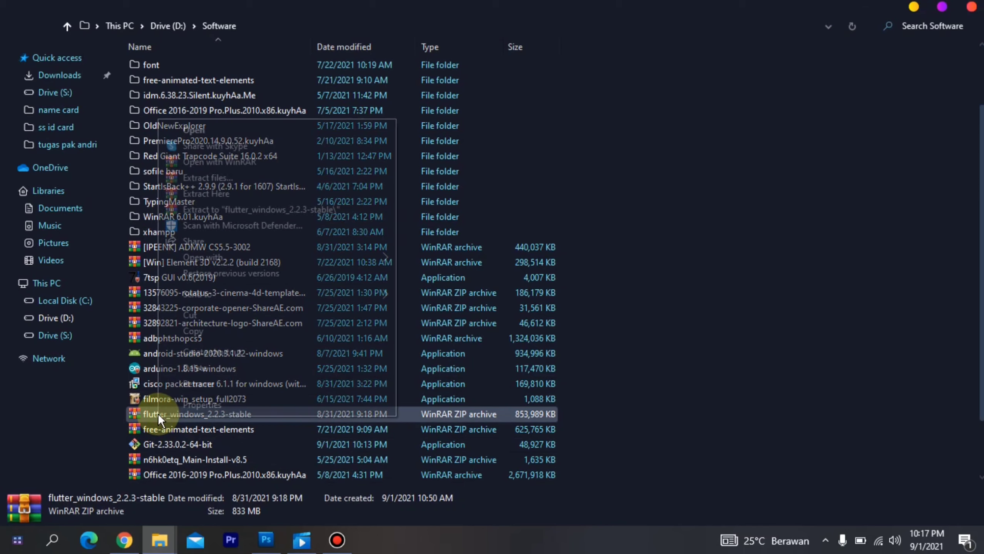
left_click(213, 210)
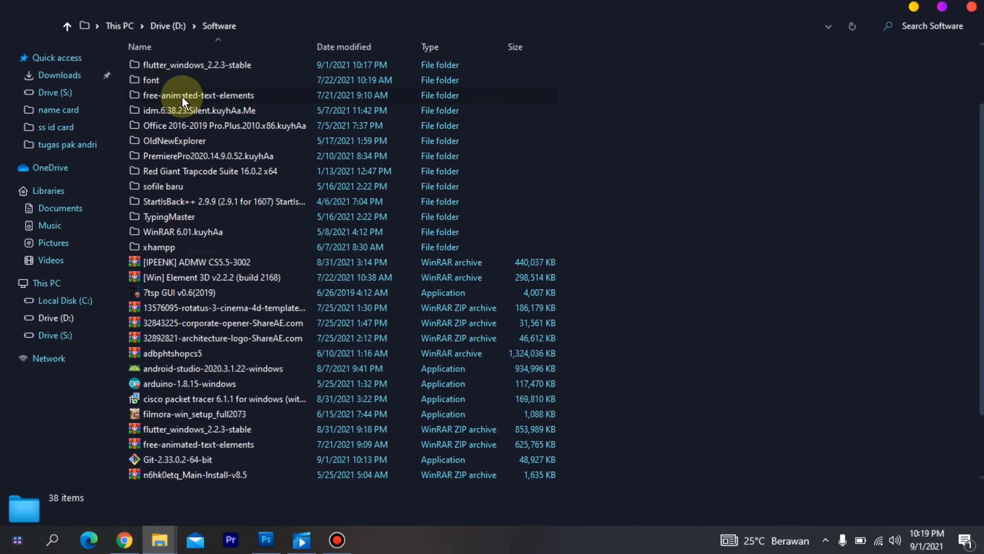
- Open the flutter\bin folder inside the extracted flutter_windows_2.2.3-stable folder and copy its full path
left_click(182, 65)
double_click(182, 64)
double_click(179, 72)
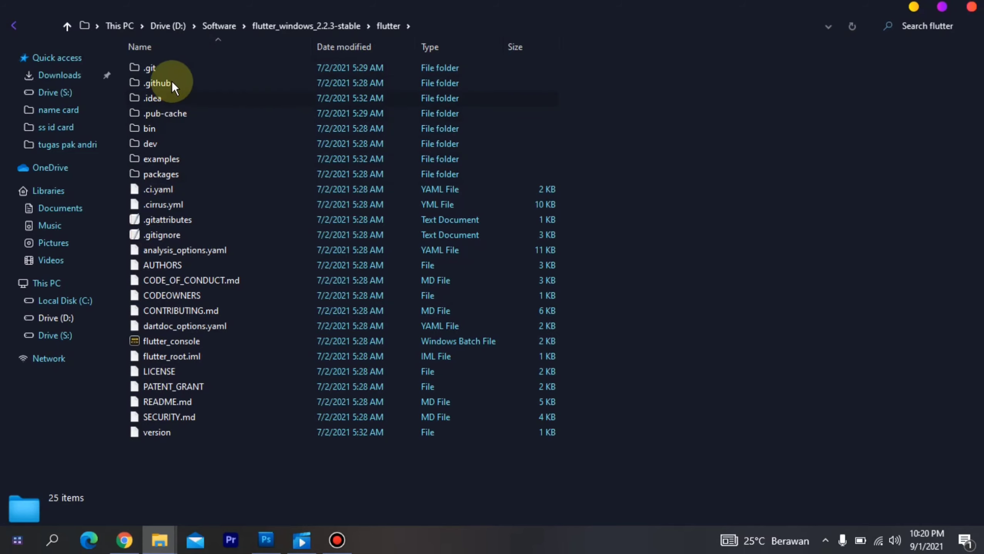
double_click(155, 126)
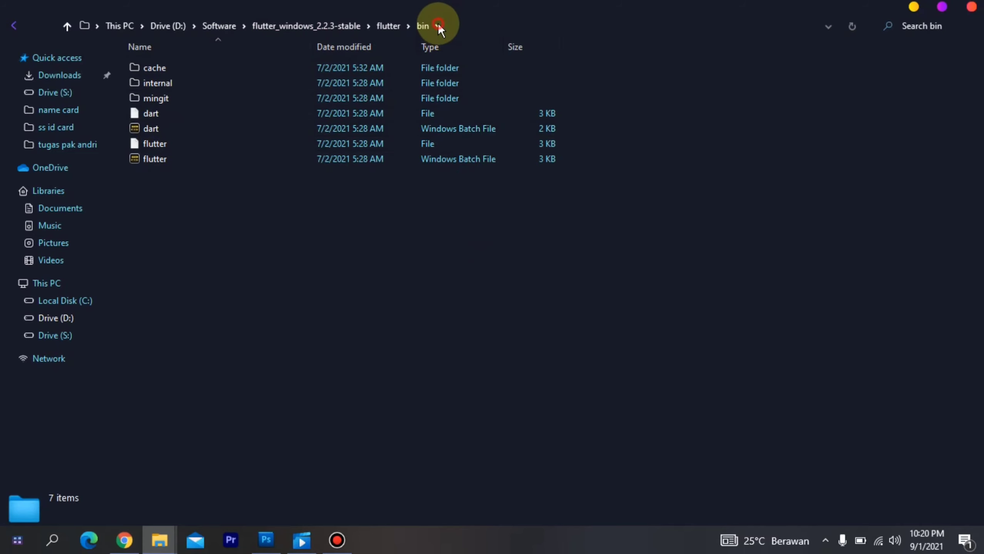
left_click(826, 26)
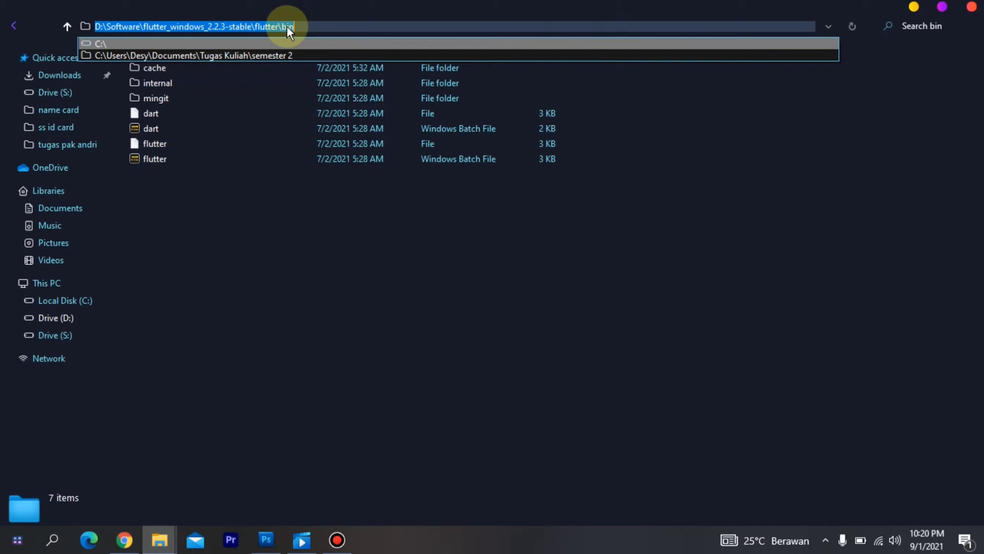
left_click(324, 285)
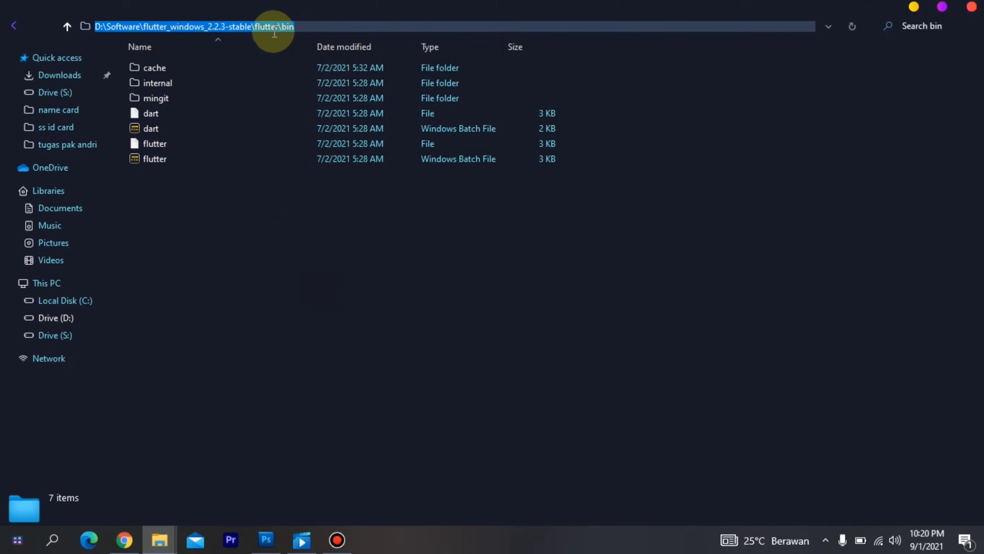
right_click(289, 27)
left_click(312, 73)
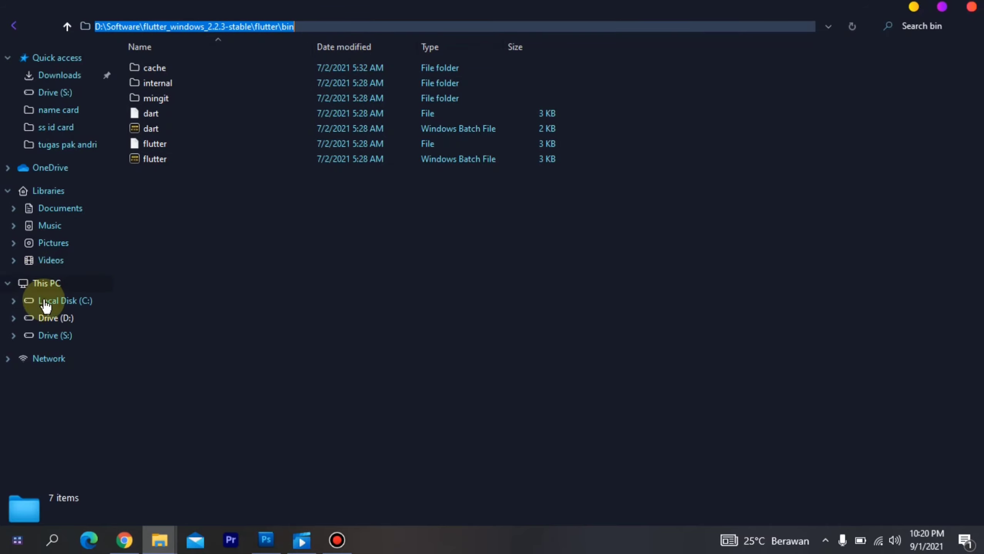
- Open the Environment Variables dialog from the advanced system settings in This PC's properties
right_click(45, 284)
left_click(174, 367)
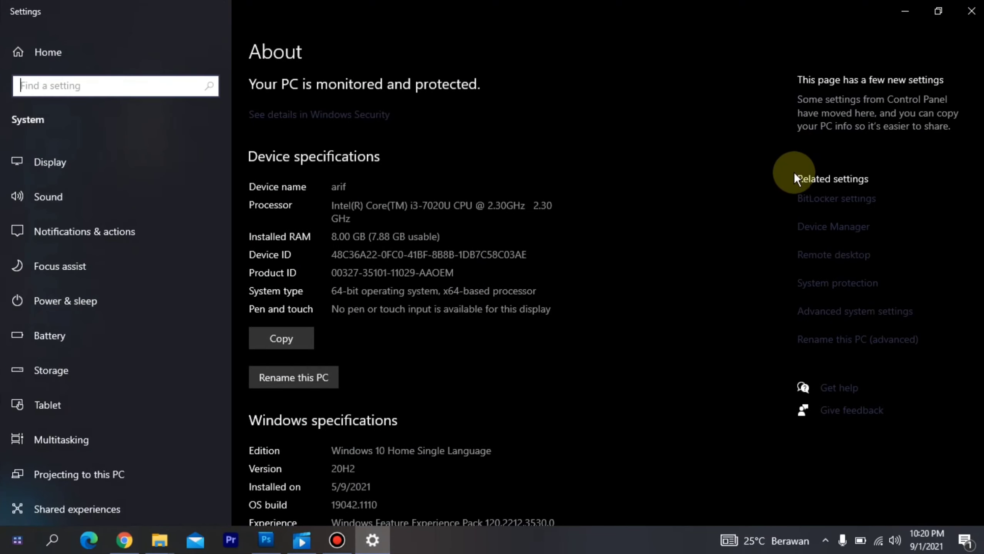
left_click(845, 312)
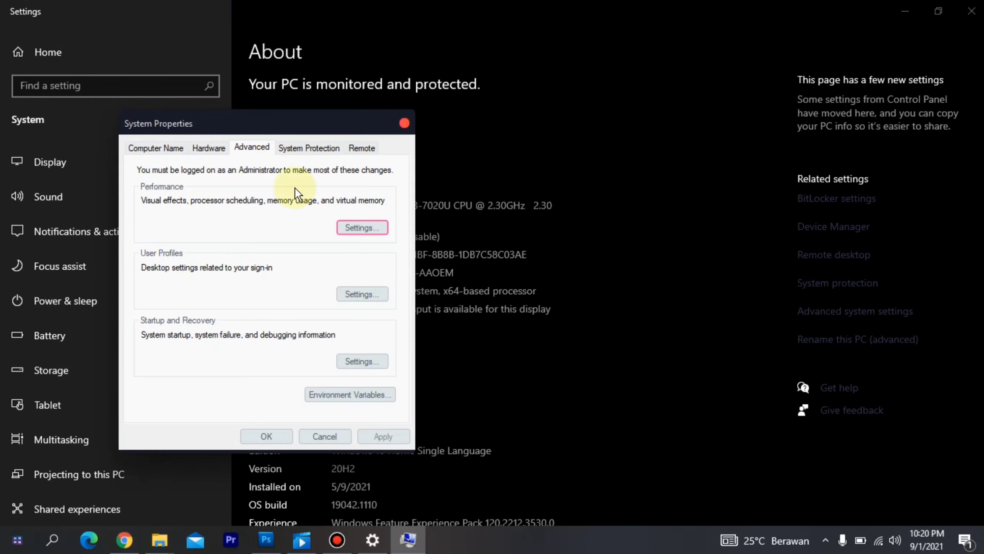
left_click(330, 396)
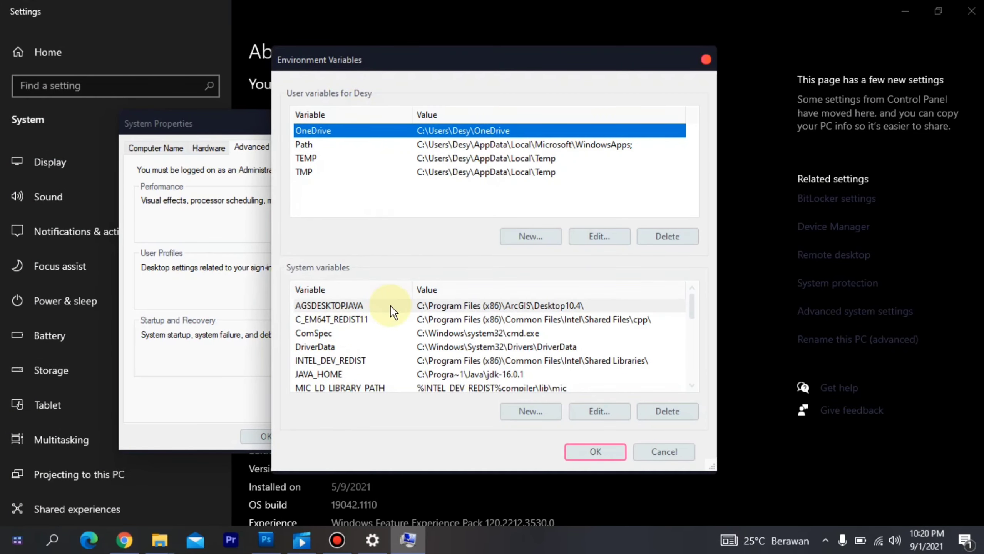
scroll(330, 332, "down", 2)
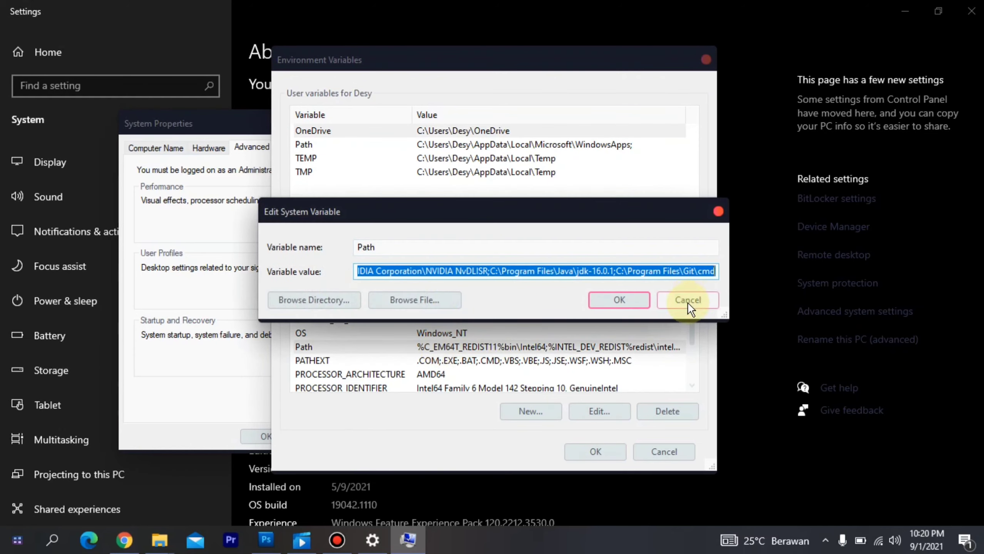
left_click(687, 303)
scroll(462, 343, "down", 3)
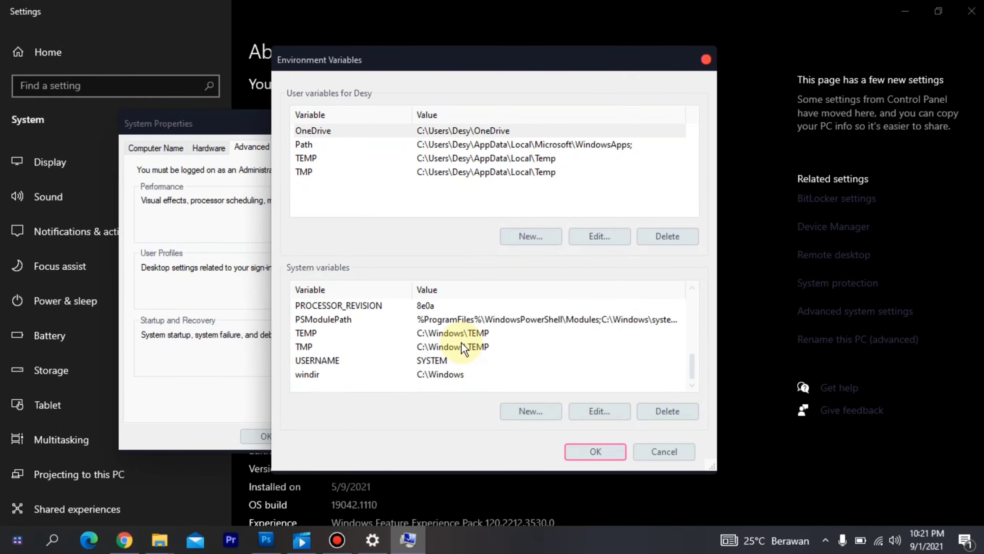
scroll(431, 336, "up", 3)
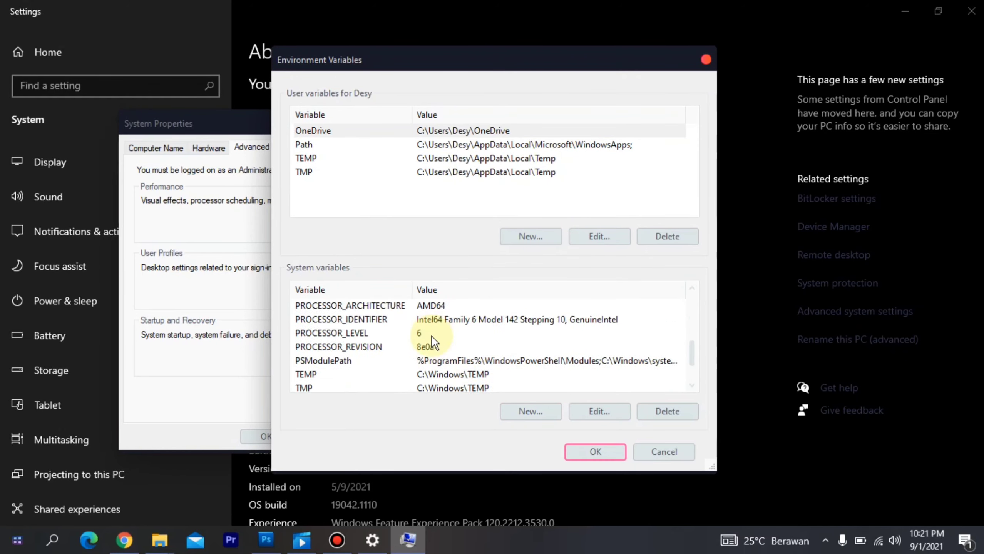
left_click(530, 412)
left_click(673, 301)
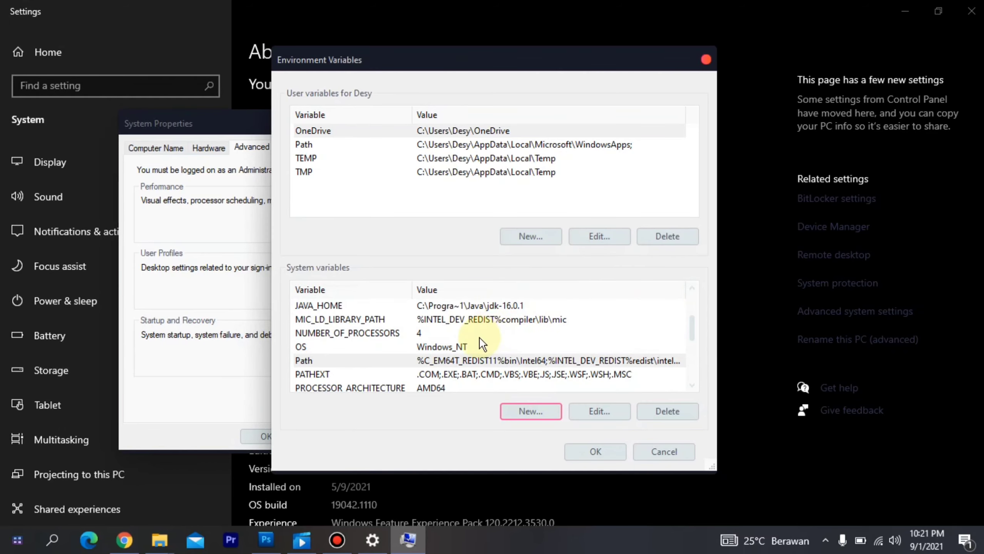
- Select the Path entry under the system variables and accept the environment variables
left_click(336, 361)
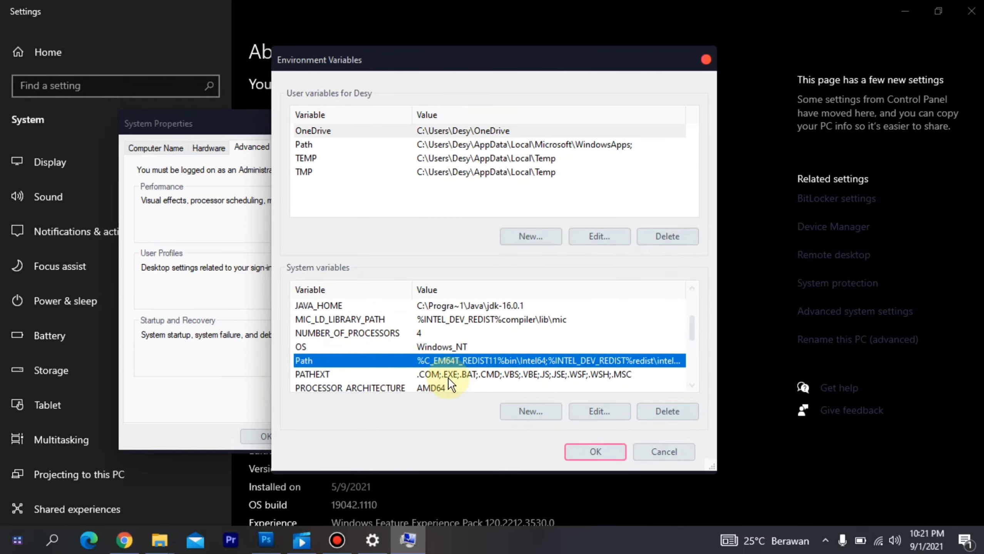
left_click(588, 459)
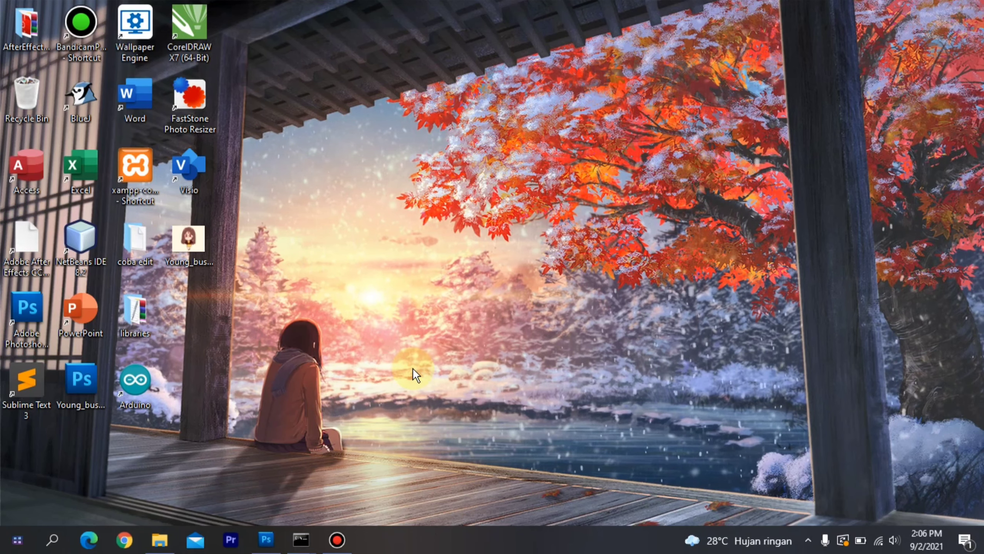
- Install Android Studio with the Android Virtual Device component and the Android Studio Start Menu folder, and start it on completion
left_click(580, 382)
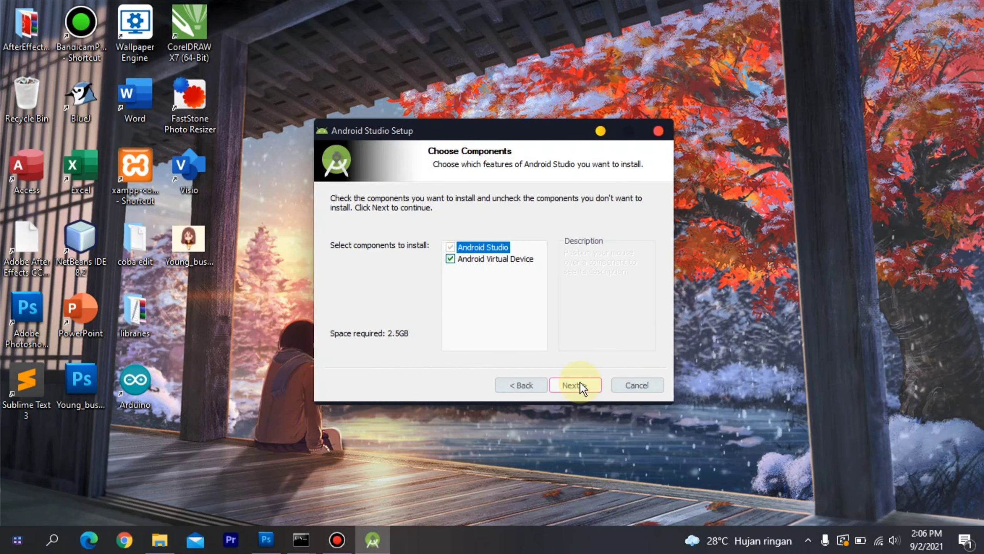
left_click(575, 385)
left_click(575, 385)
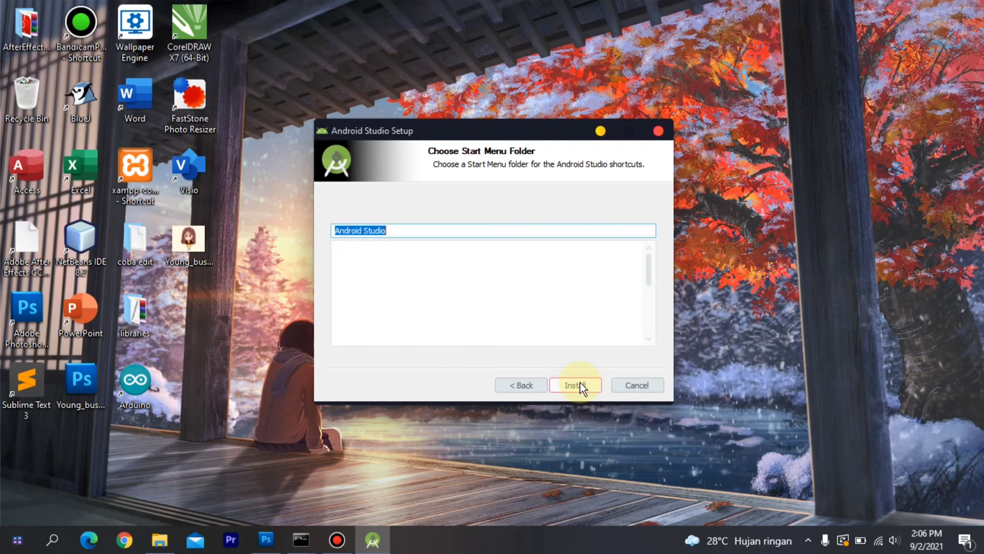
left_click(580, 382)
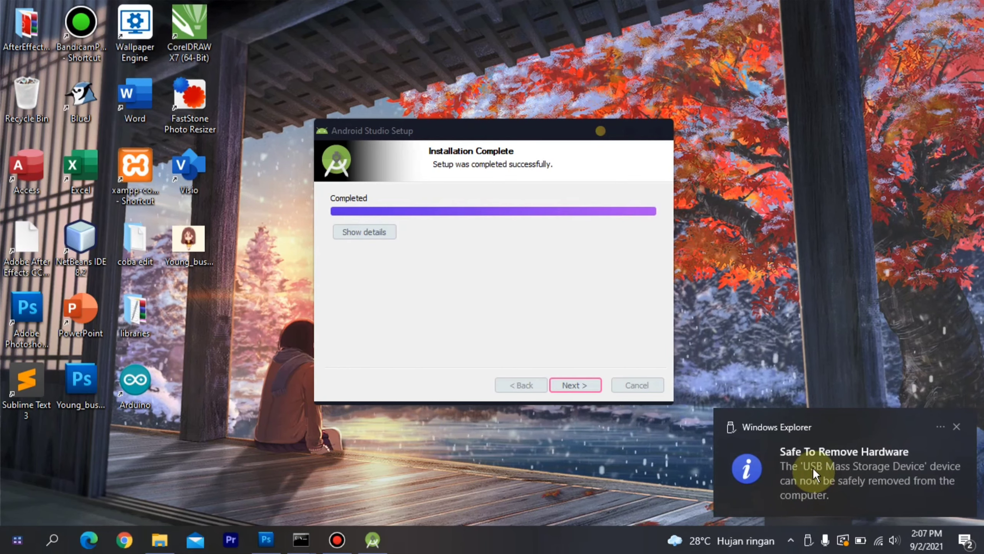
left_click(574, 385)
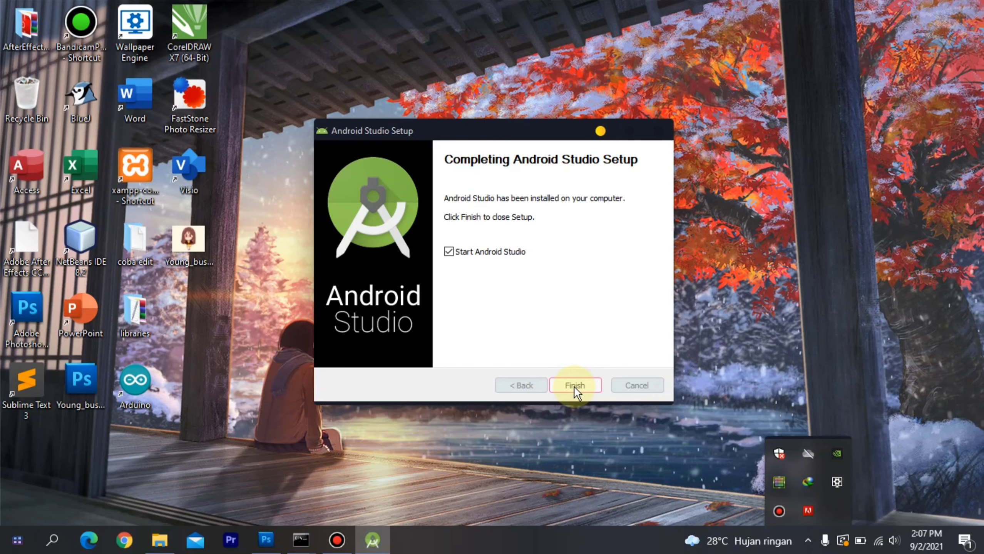
left_click(574, 386)
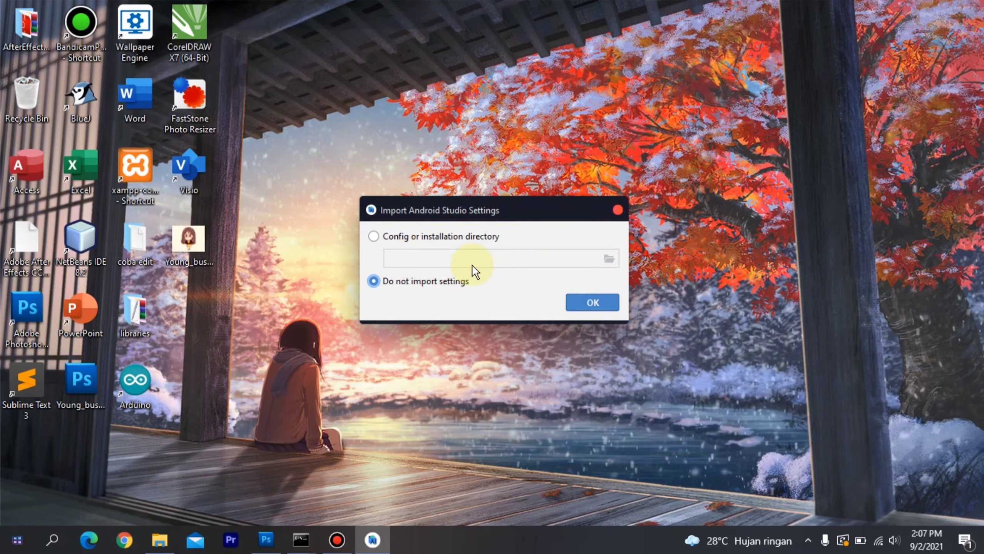
- Start Android Studio without importing settings and decline sending usage statistics to Google
left_click(594, 299)
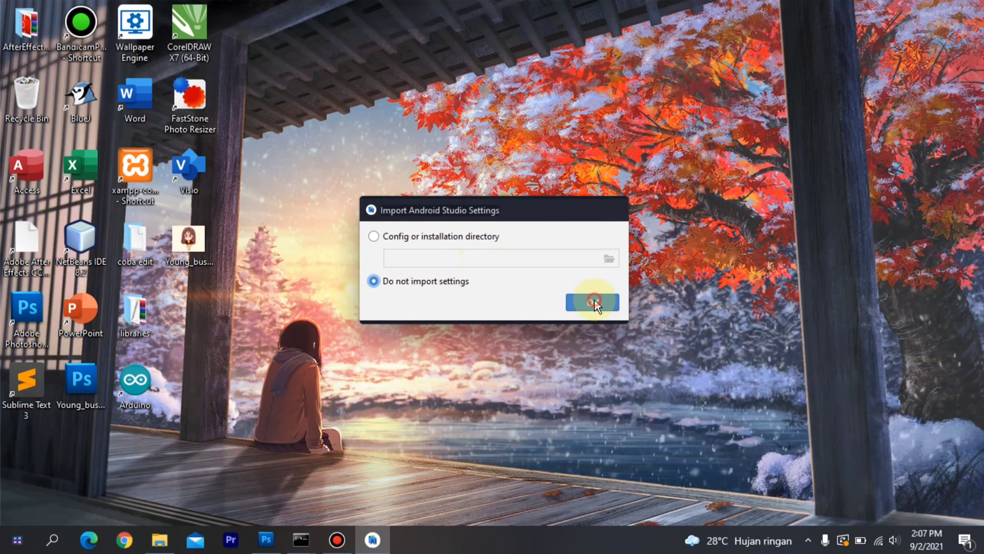
right_click(816, 162)
left_click(853, 202)
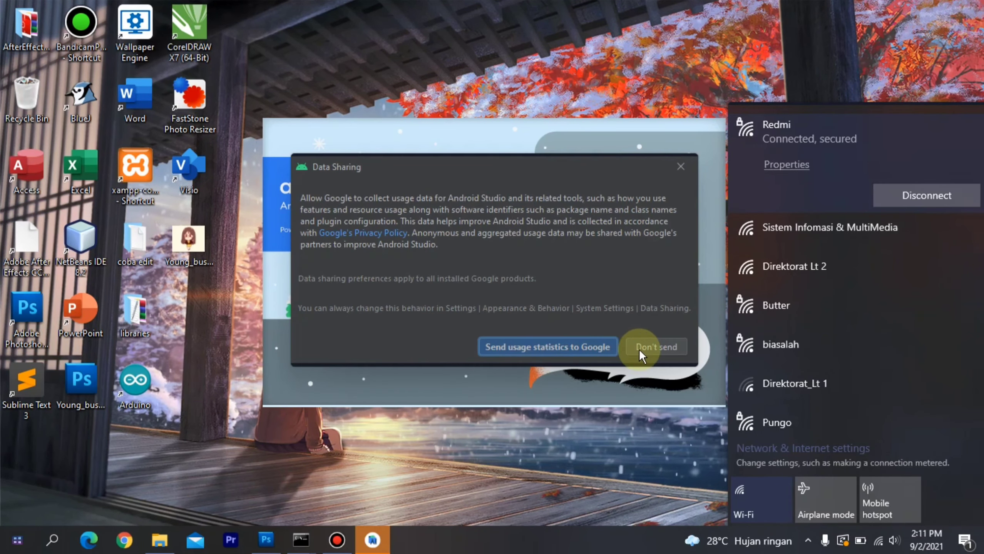
left_click(648, 349)
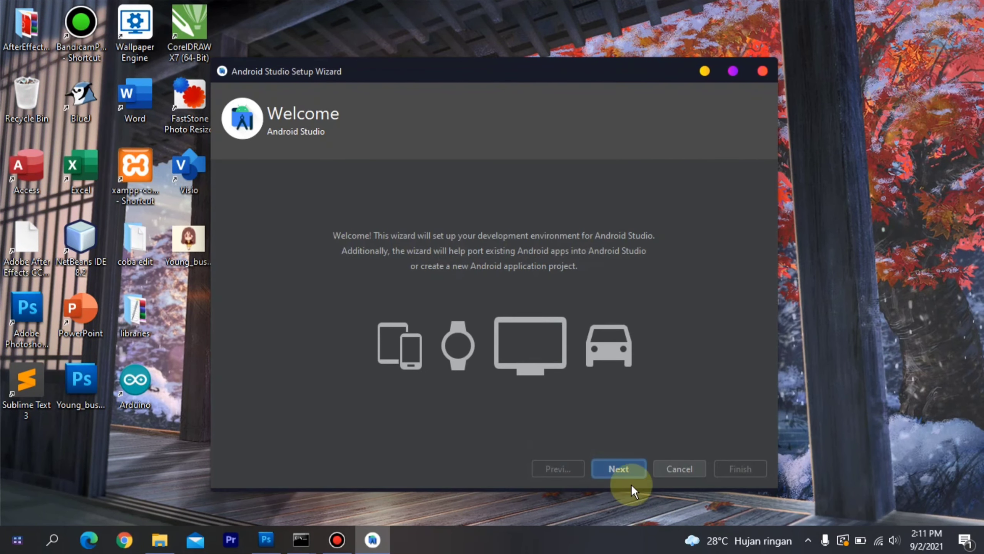
- Complete the setup wizard with the Standard install type and Darcula theme, and toggle Android SDK Platform in the SDK components
left_click(617, 468)
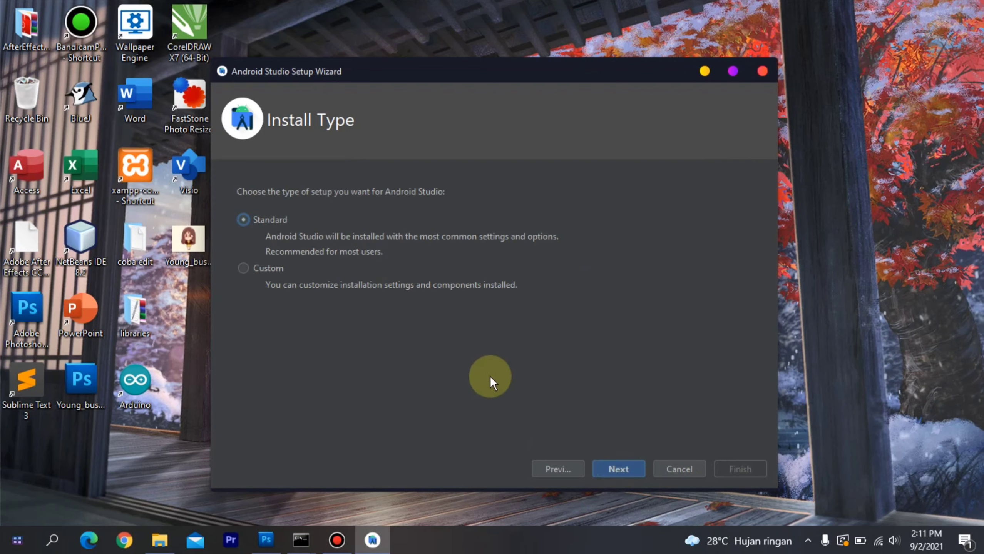
left_click(614, 468)
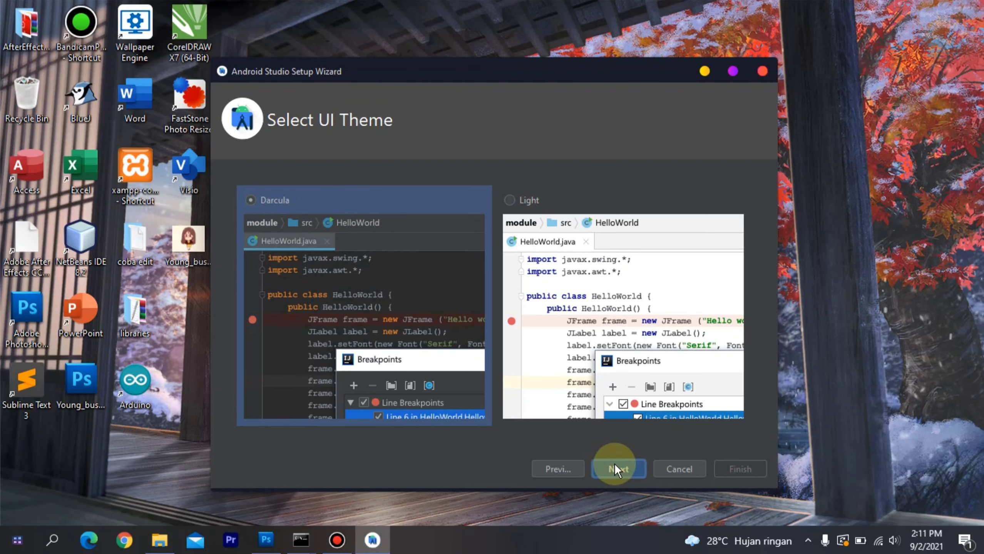
left_click(617, 469)
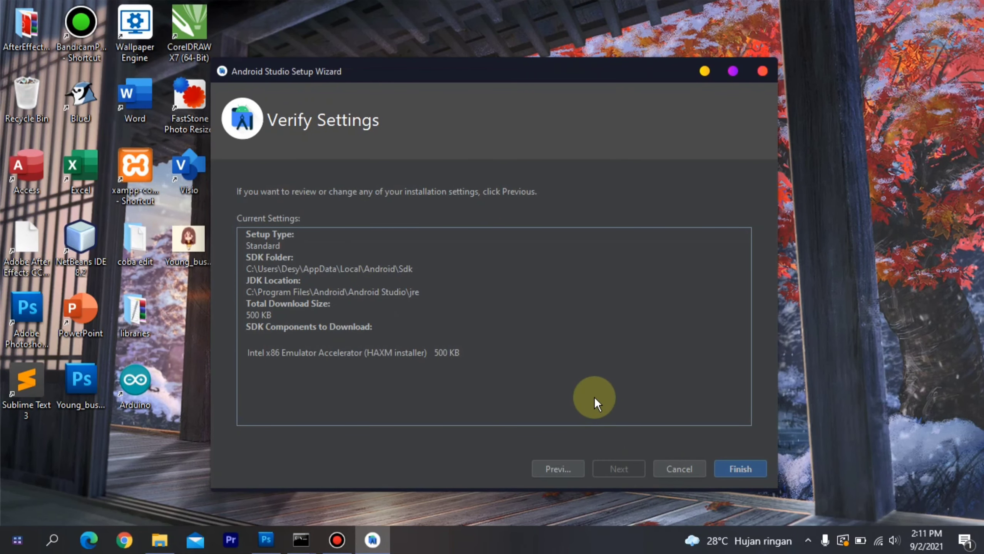
left_click(736, 469)
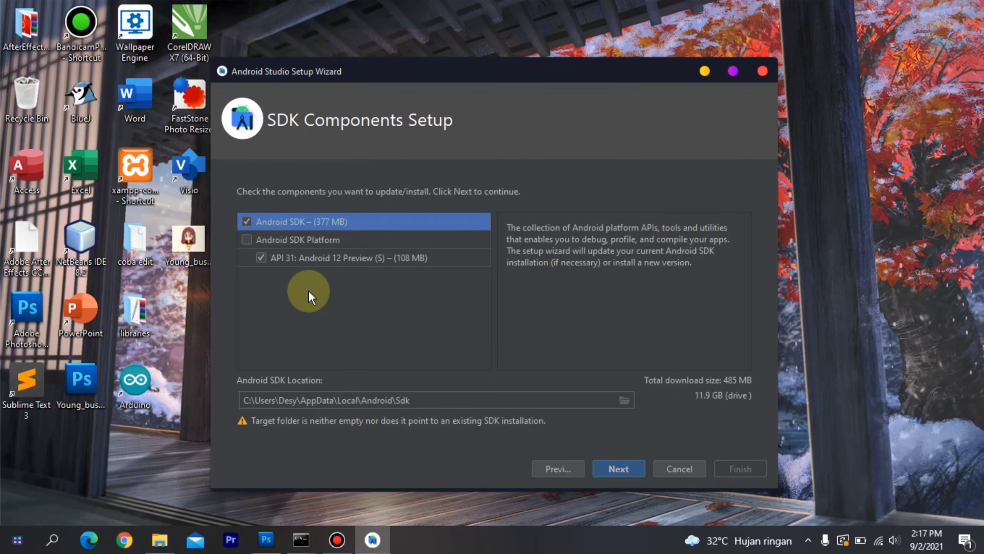
left_click(247, 239)
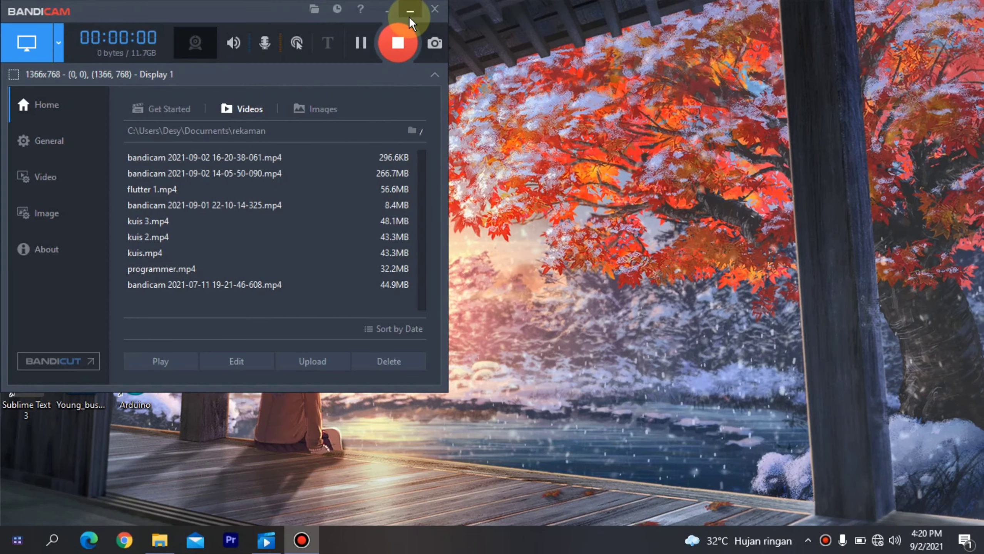
- Open Git CMD and run the flutter command
left_click(408, 13)
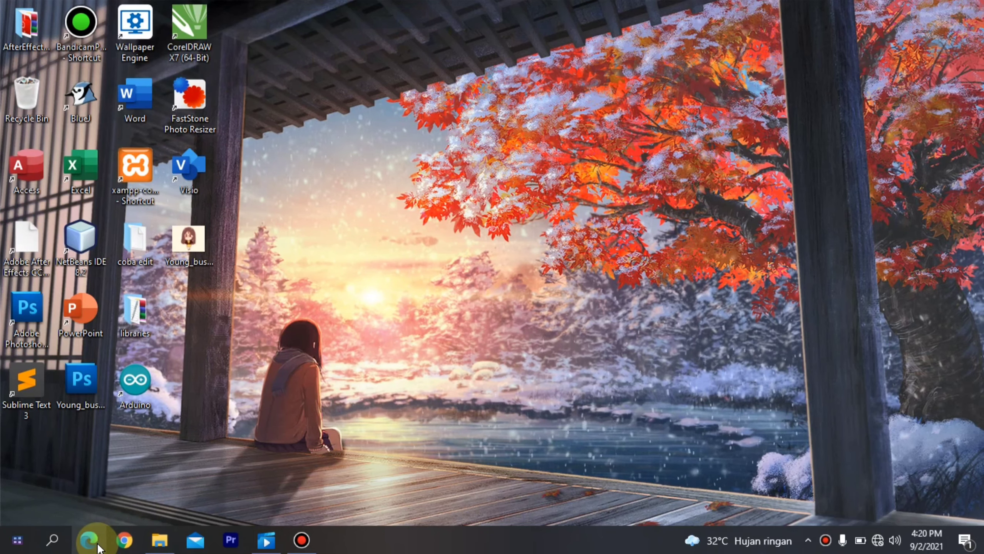
left_click(51, 540)
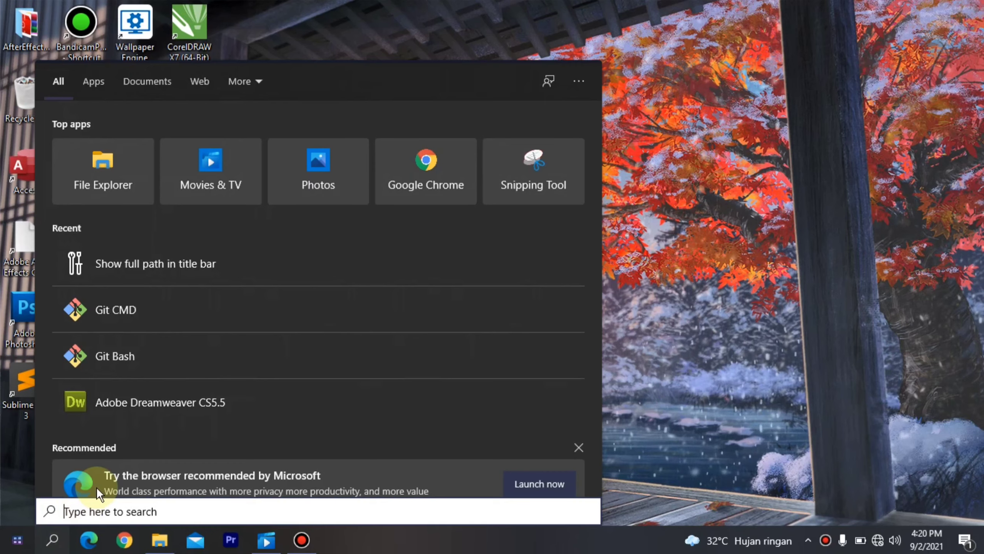
left_click(117, 264)
left_click(116, 310)
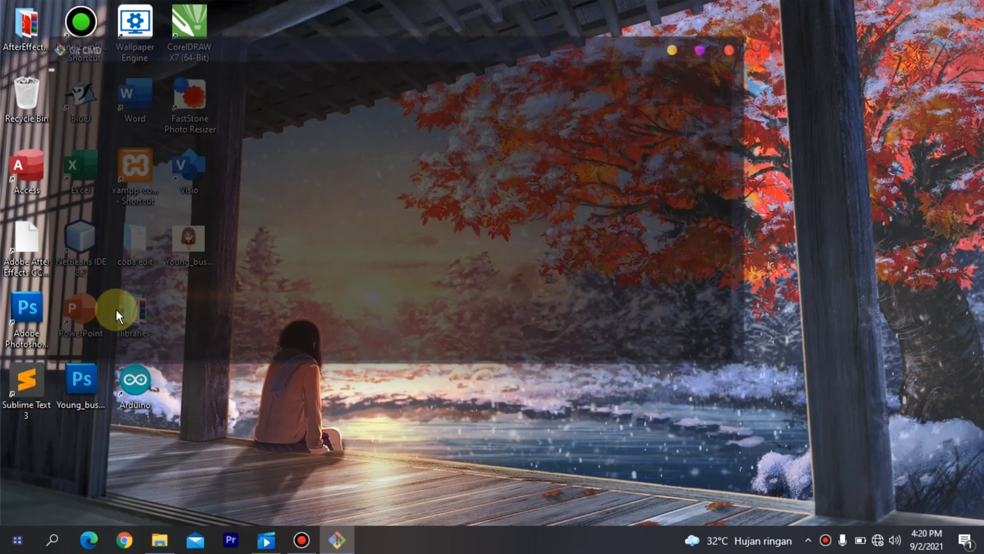
type("f")
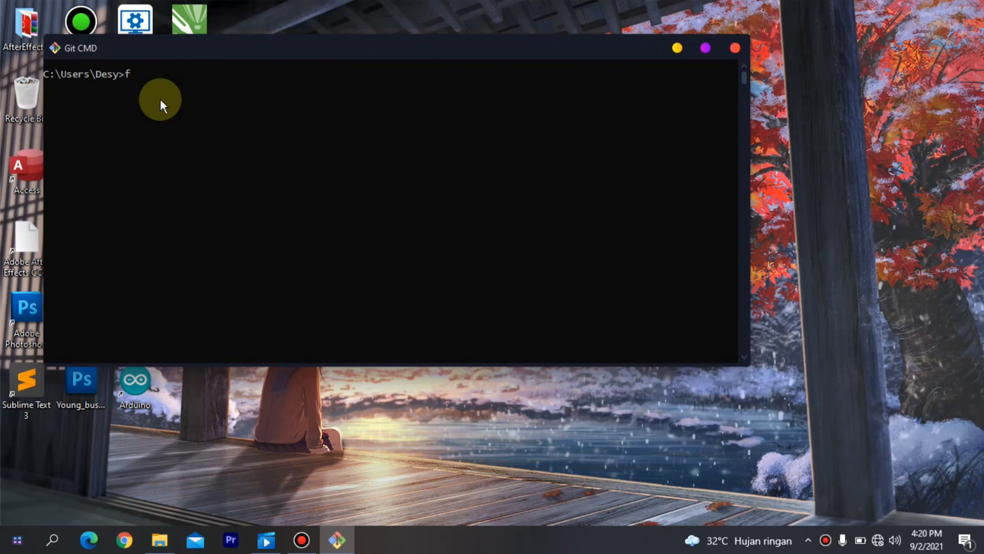
type("lutte")
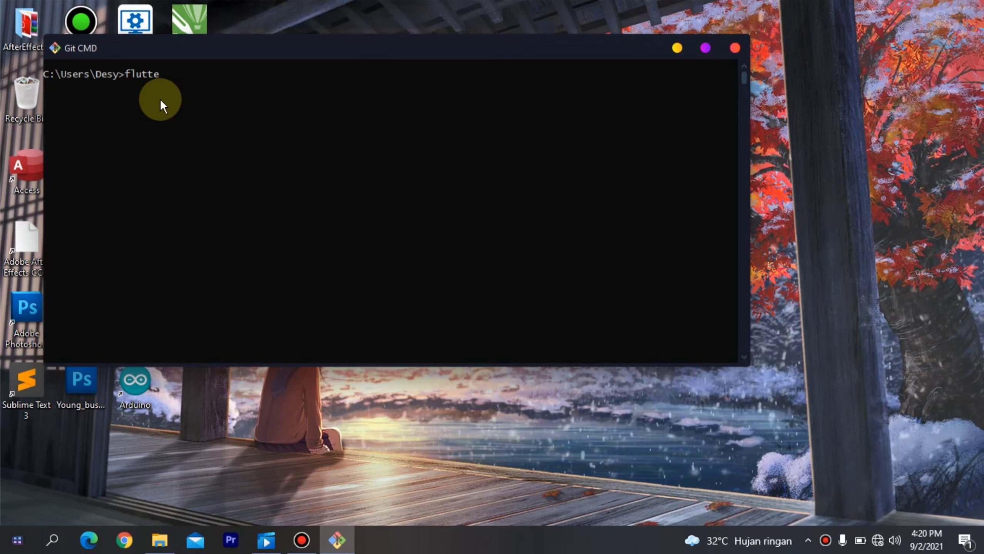
type("r")
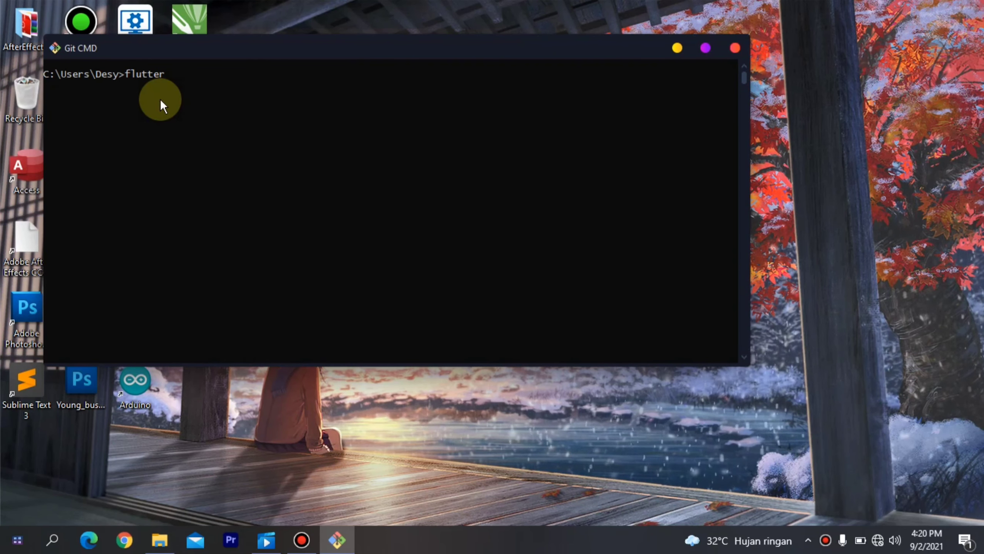
key("Return")
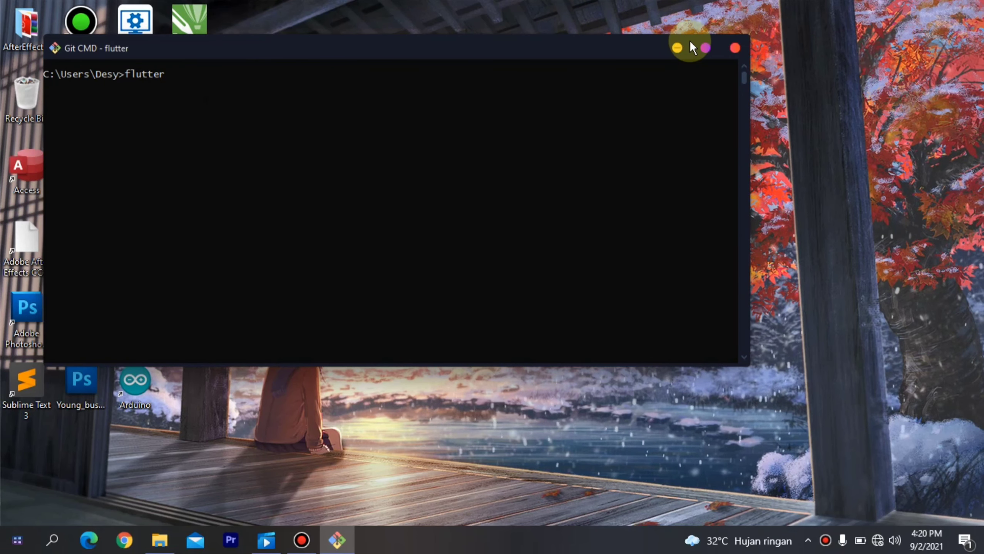
- Examine the usage information and available commands of flutter in a maximized Git CMD window, and minimize the window
left_click(705, 47)
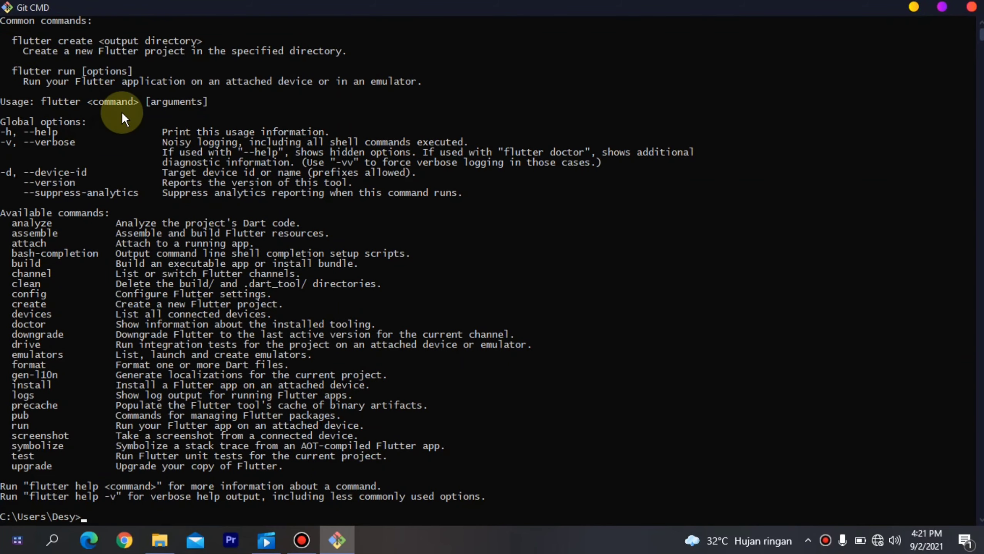
scroll(144, 151, "down", 7)
scroll(145, 152, "down", 4)
scroll(144, 152, "up", 10)
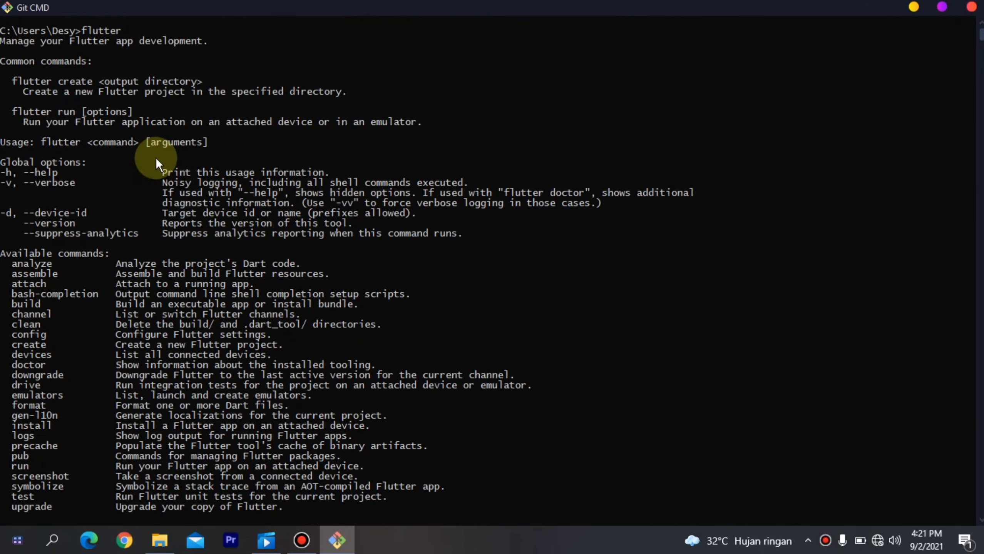
left_click(915, 7)
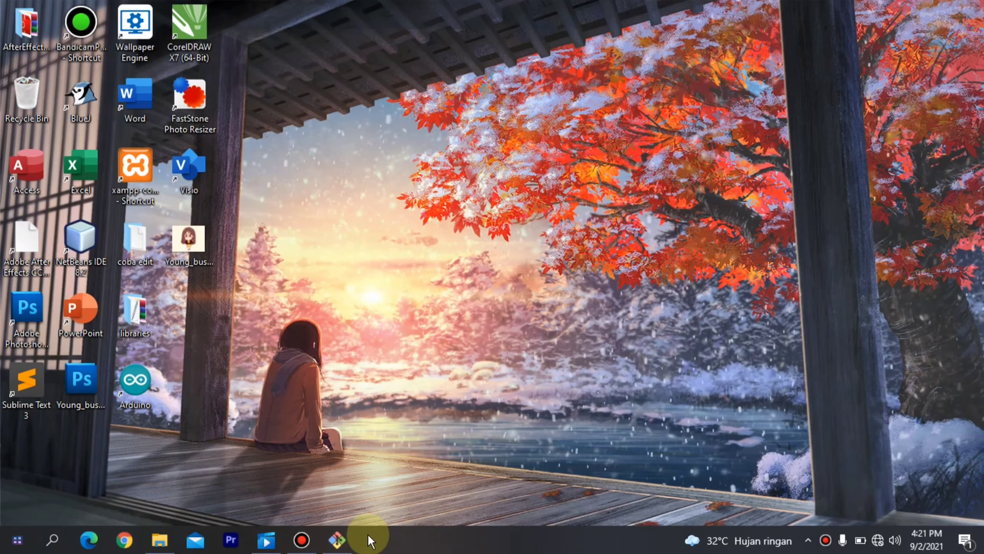
left_click(301, 541)
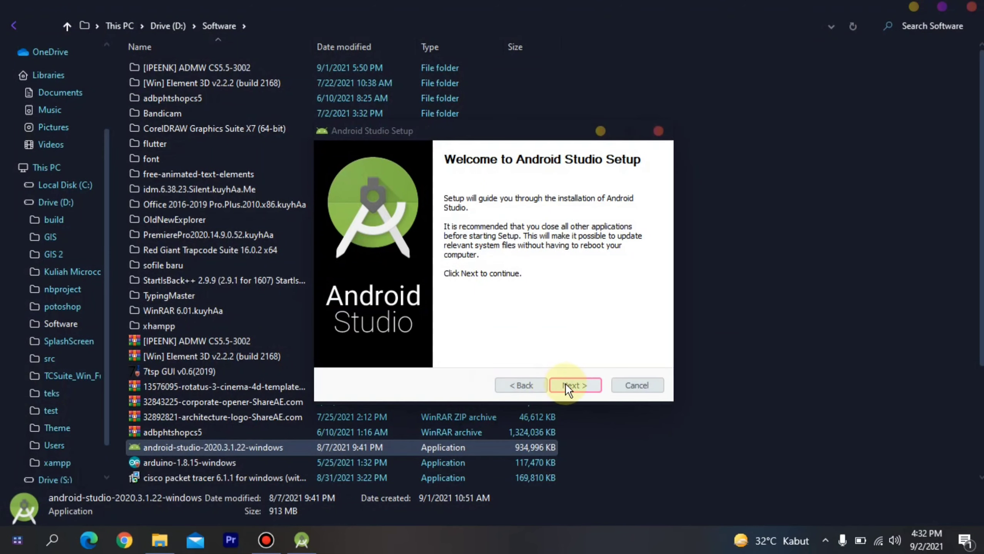
- Continue Android Studio Setup from the welcome page to the component selection
left_click(583, 386)
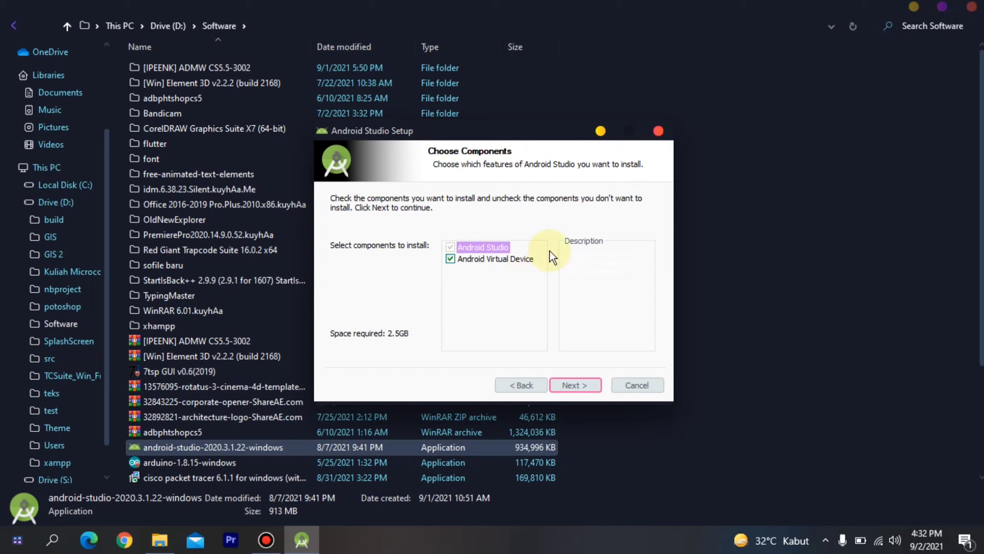
mouse_move(448, 252)
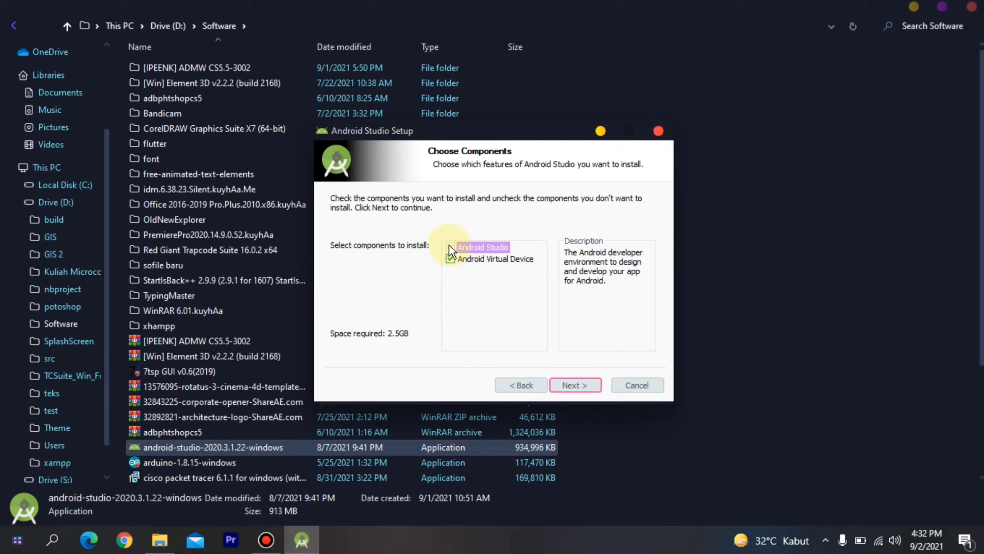
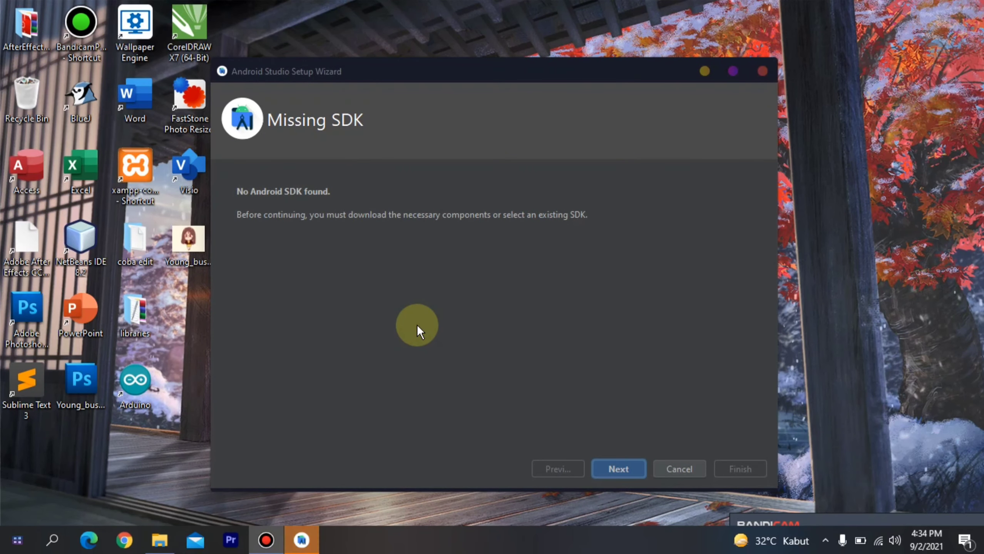
- Continue past the Missing SDK page and select D:\Software as the folder for the Android SDK install directory
left_click(632, 469)
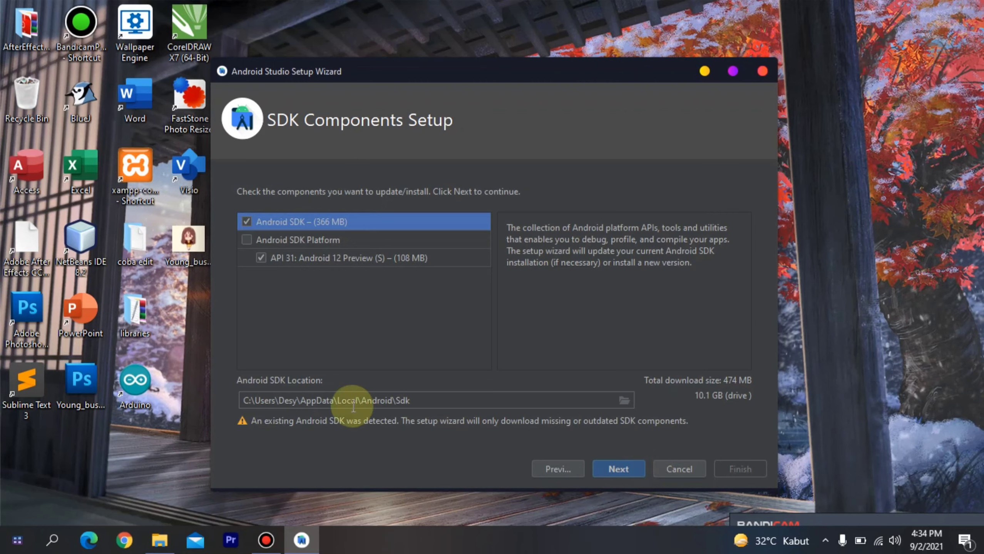
left_click(626, 402)
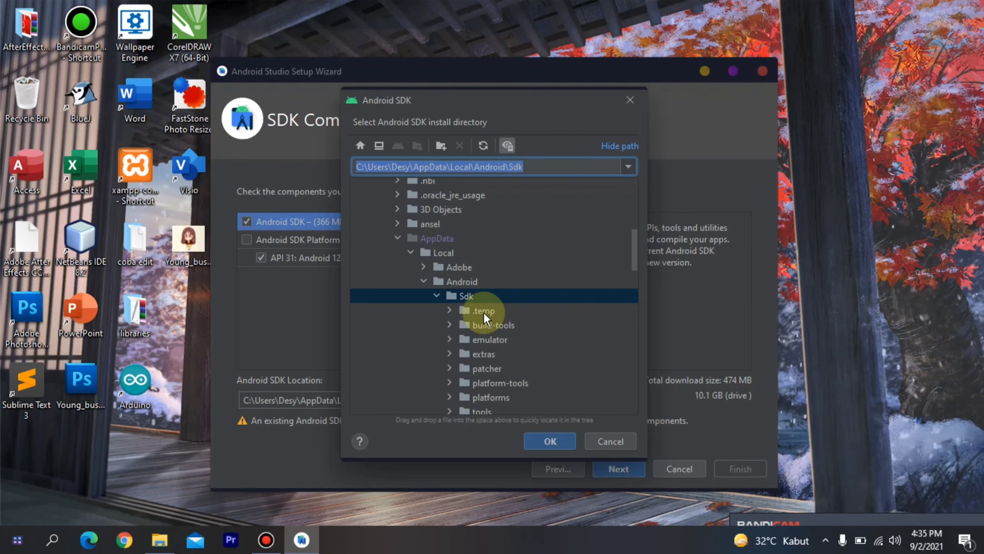
scroll(484, 313, "down", 3)
scroll(484, 312, "down", 10)
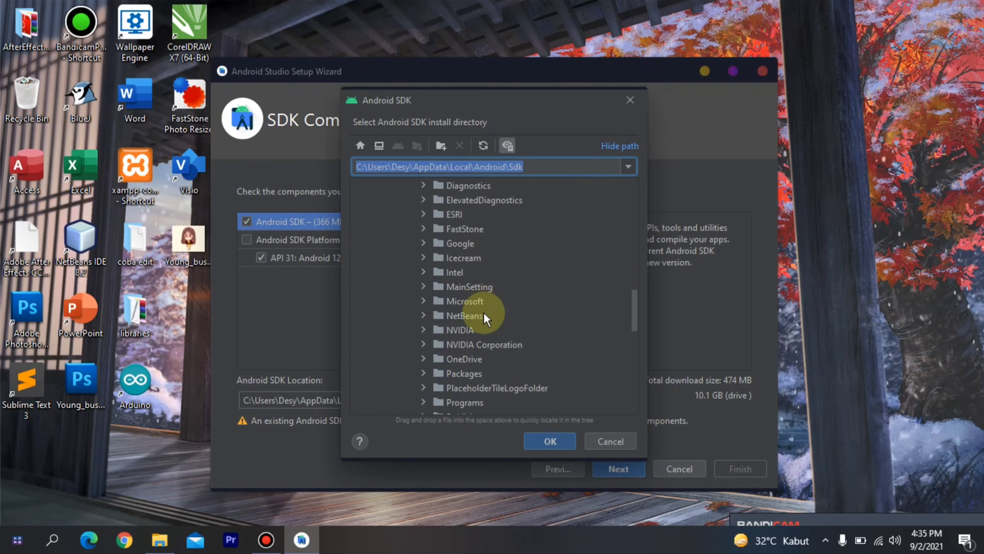
scroll(483, 312, "down", 8)
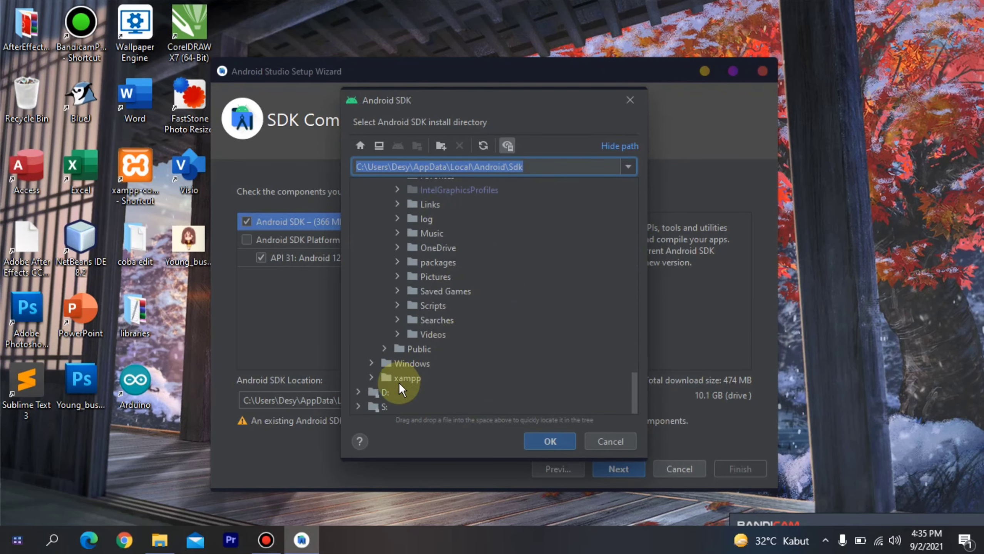
left_click(390, 390)
double_click(388, 390)
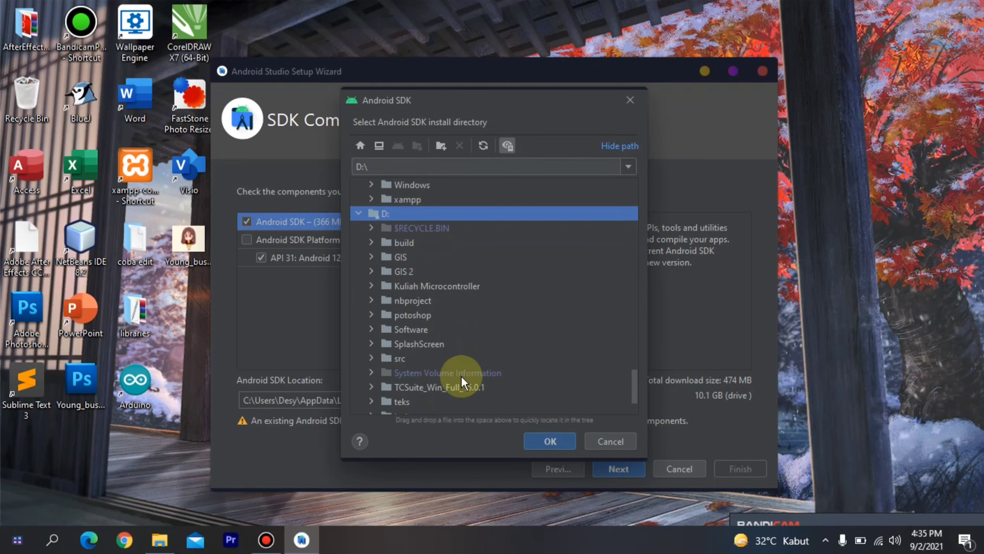
scroll(460, 374, "down", 1)
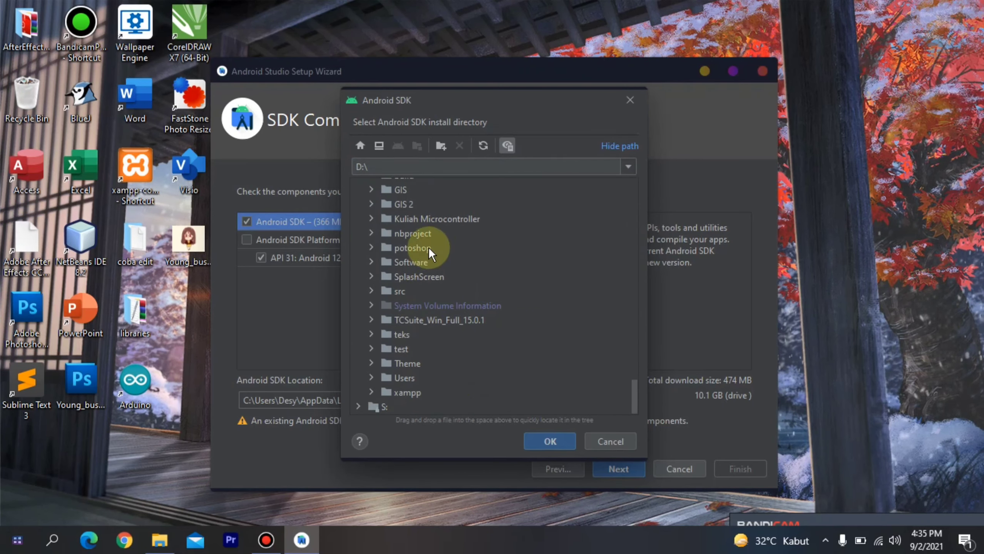
double_click(423, 259)
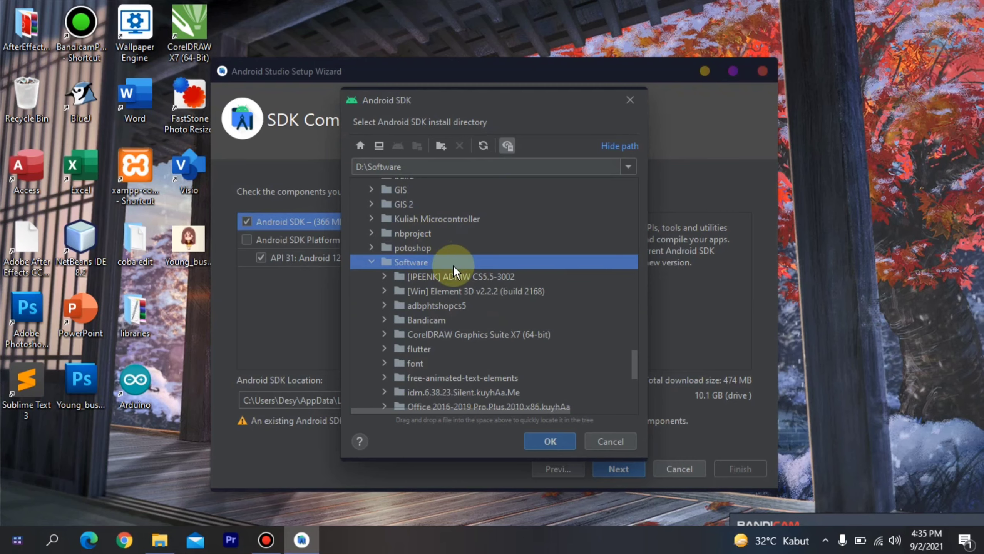
- Create a new folder named Android Studio inside D:\Software
scroll(453, 266, "up", 3)
scroll(452, 265, "down", 5)
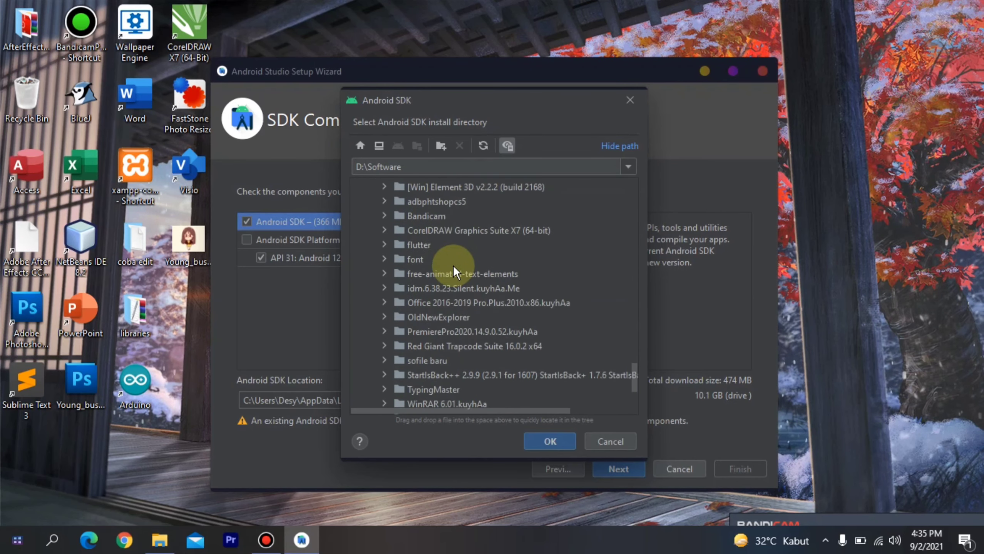
scroll(453, 265, "down", 1)
scroll(452, 266, "up", 5)
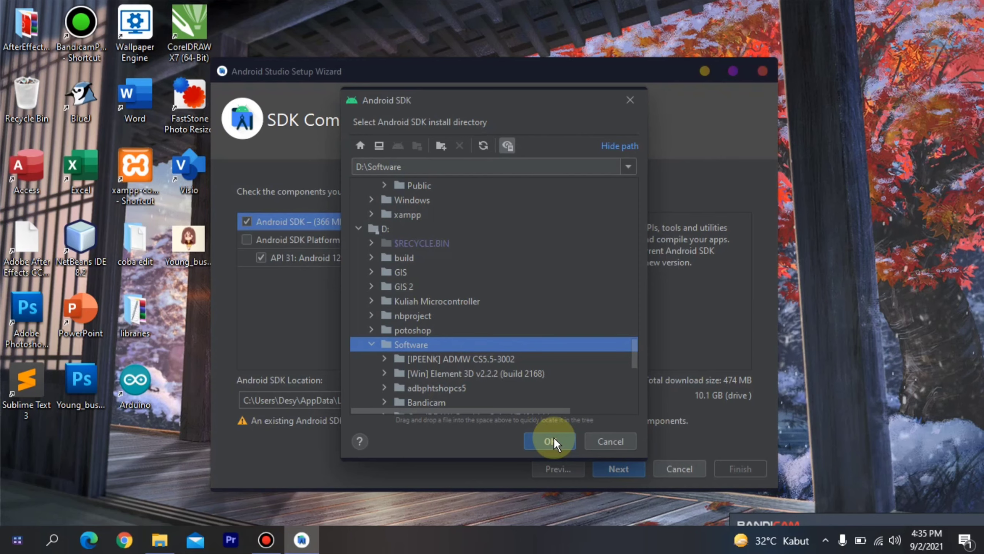
scroll(550, 396, "down", 7)
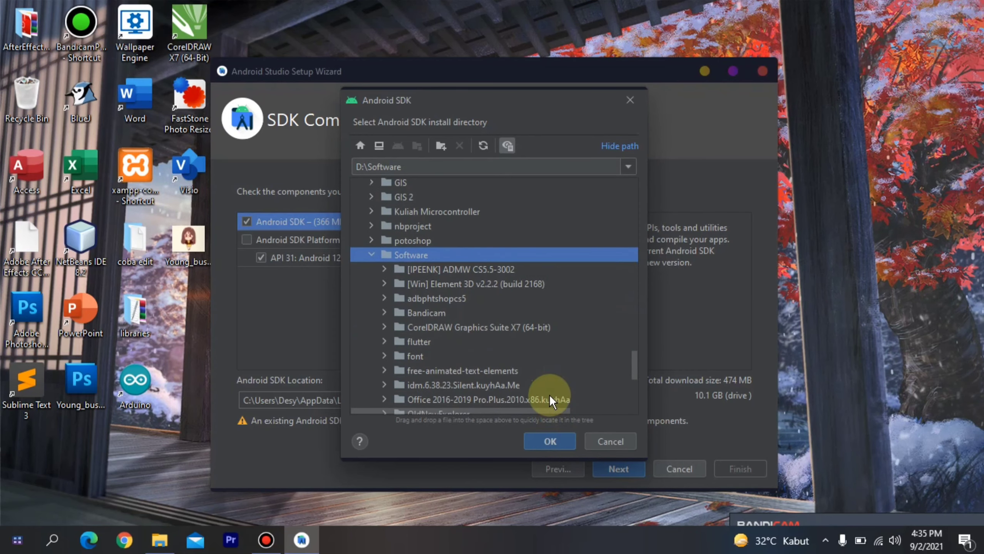
scroll(549, 389, "down", 1)
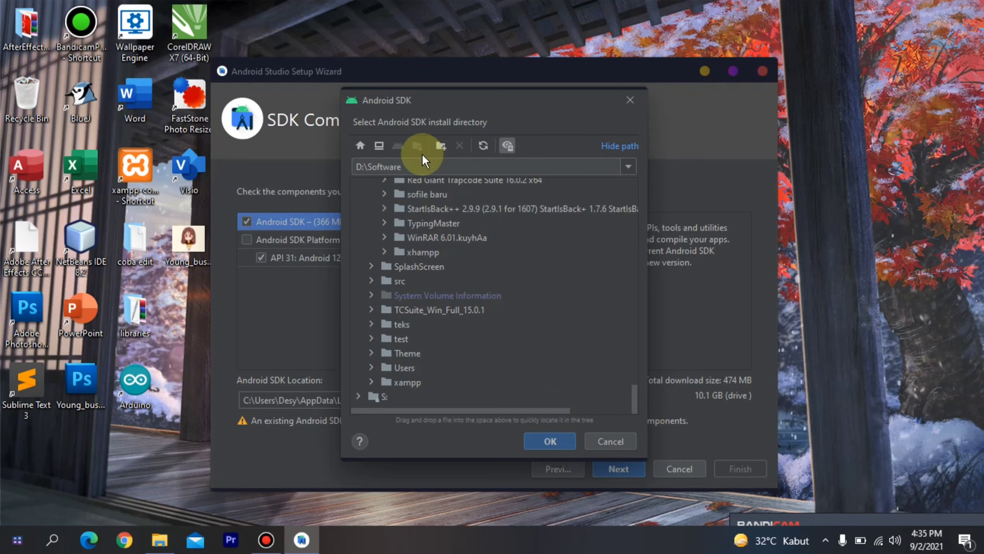
left_click(442, 145)
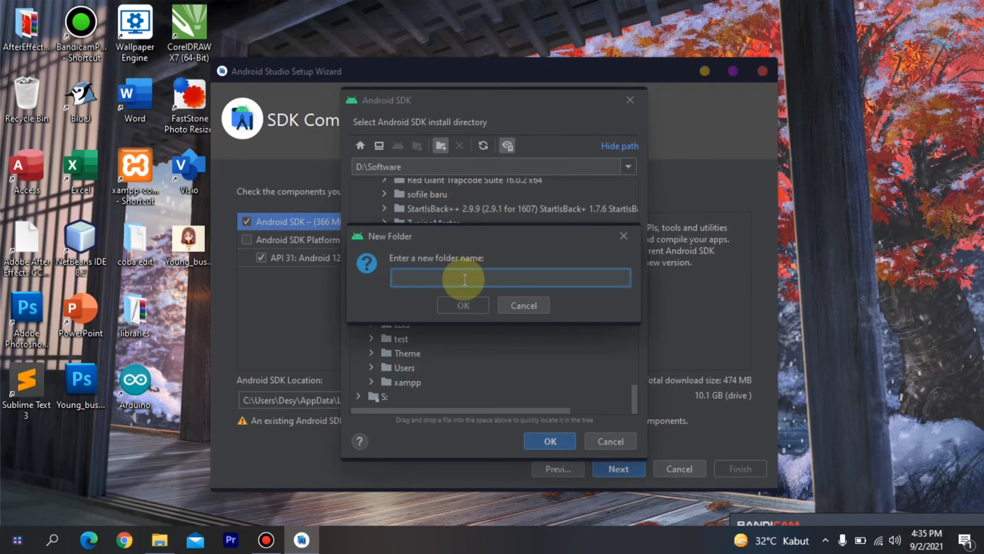
type("Andr")
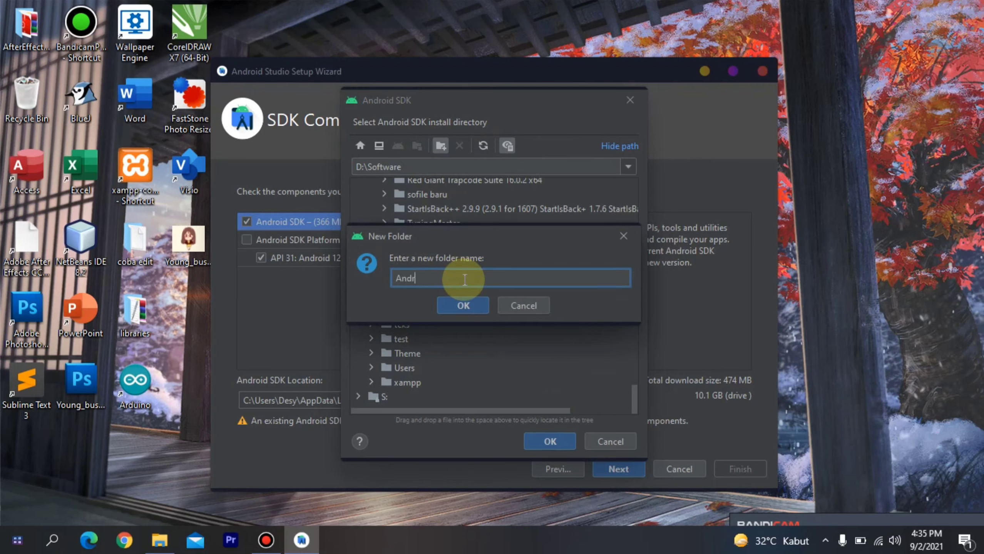
type("oid")
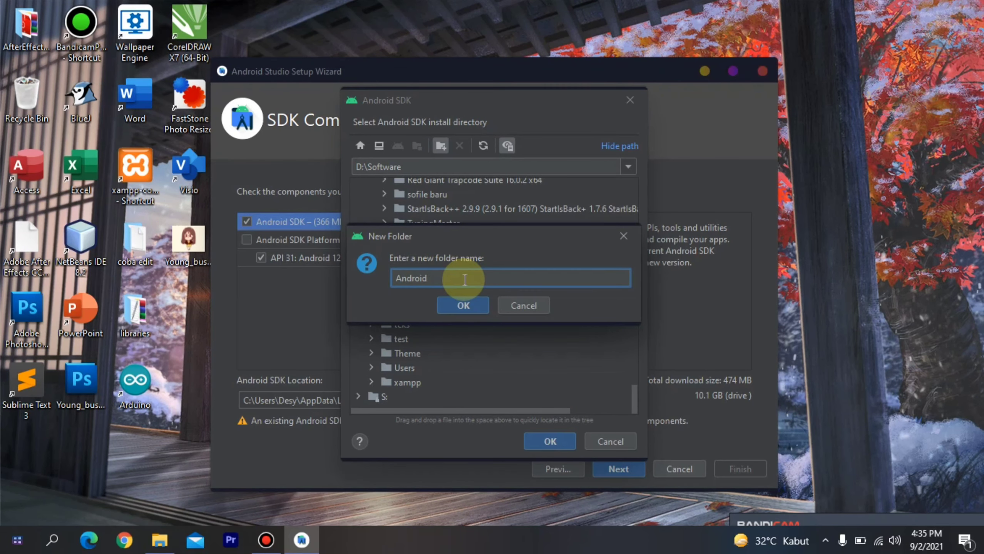
type(" Studio")
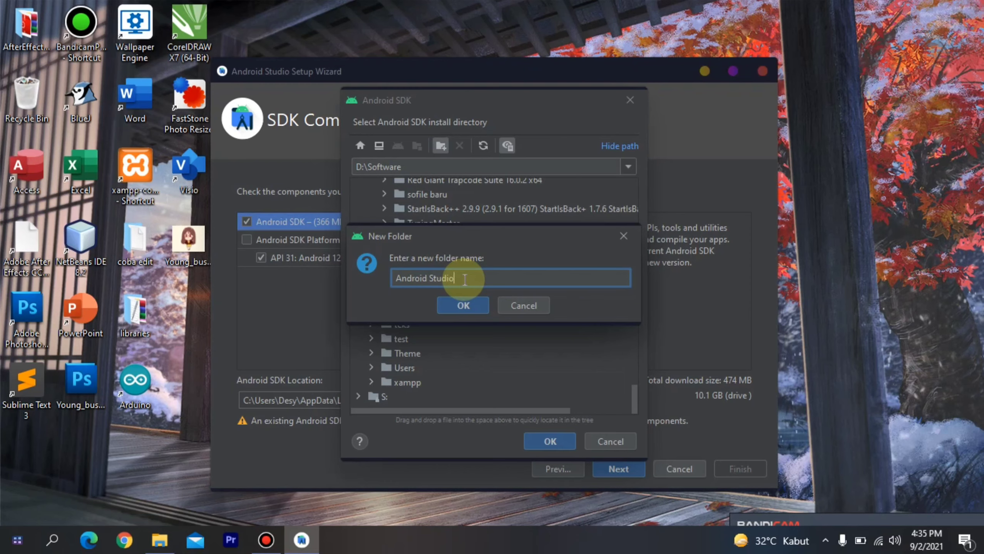
left_click(468, 302)
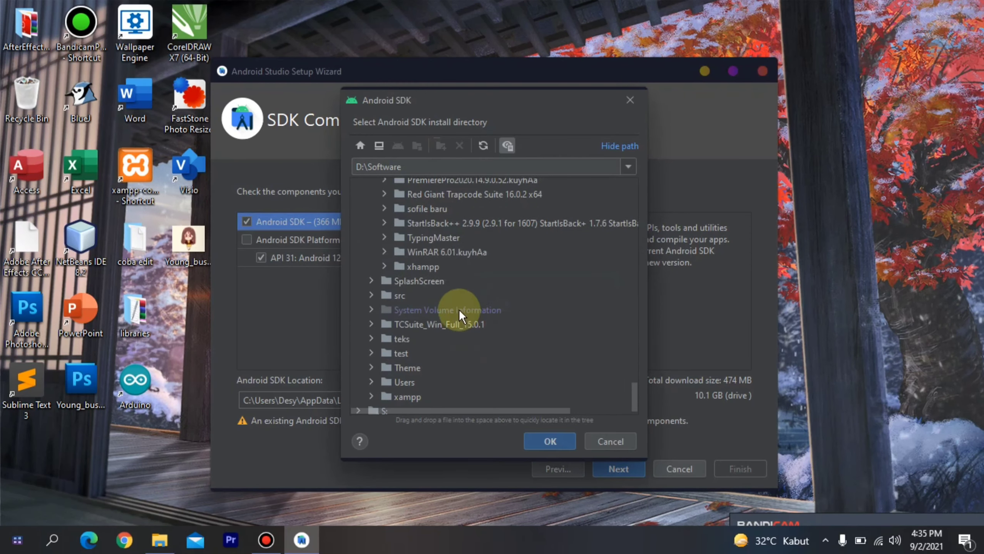
- Choose the Android Studio folder inside D:\Software as the Android SDK location and confirm it
scroll(459, 311, "up", 3)
scroll(458, 316, "up", 2)
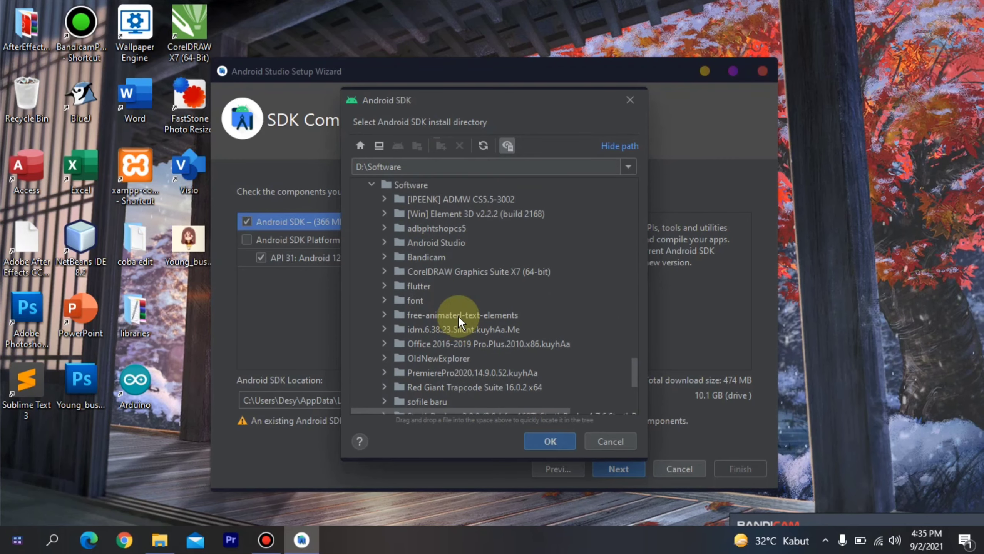
left_click(451, 245)
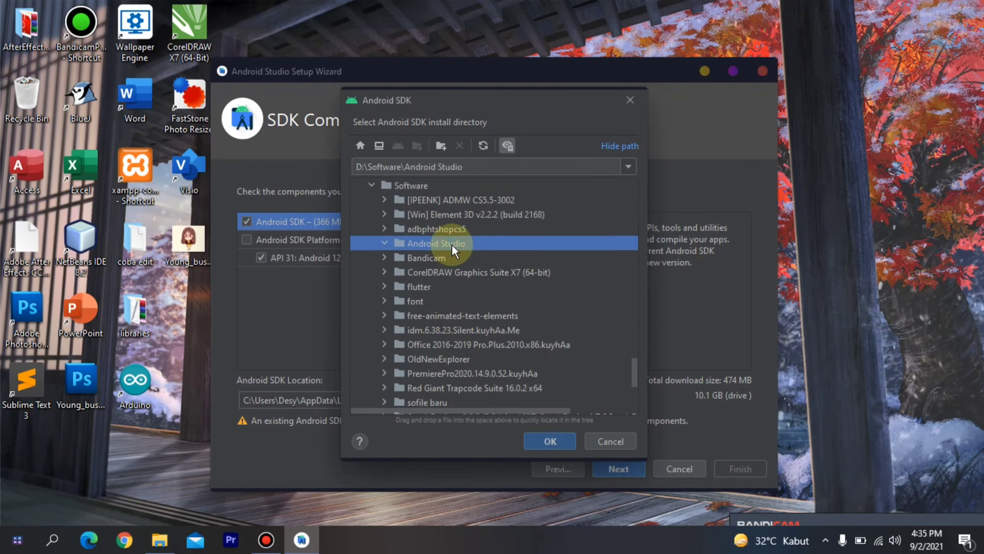
left_click(547, 441)
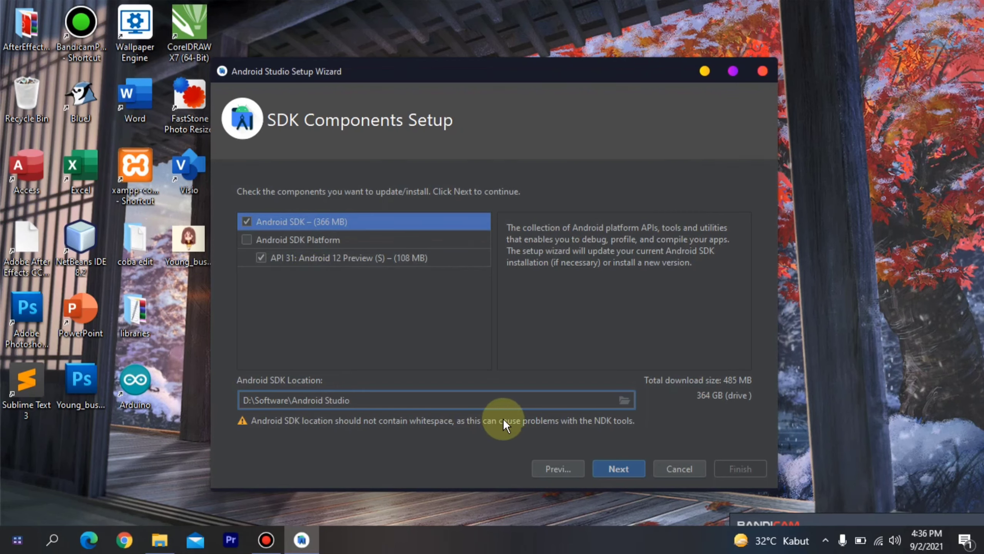
- Reopen the Android SDK location selection and create a new folder named android studio directly under D:\
left_click(626, 403)
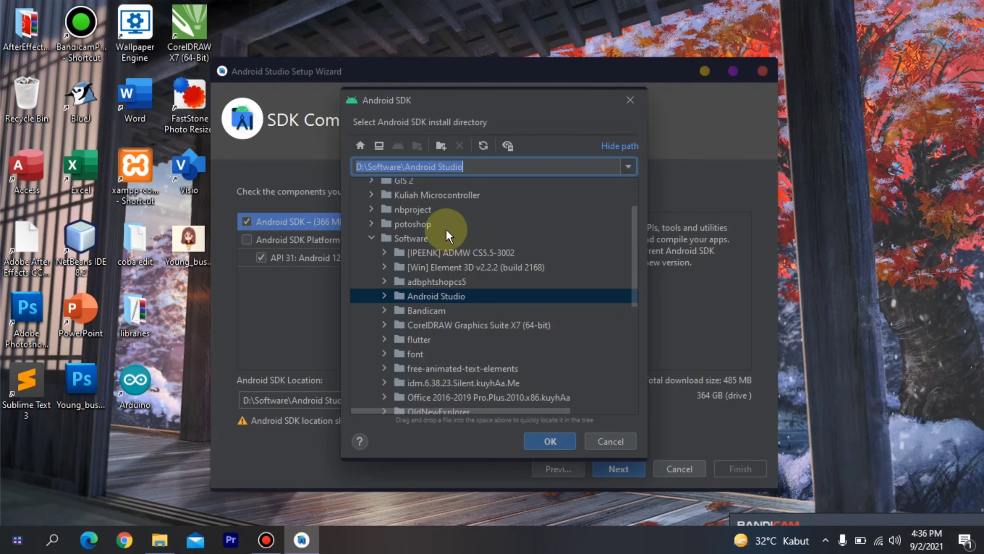
scroll(442, 210, "up", 2)
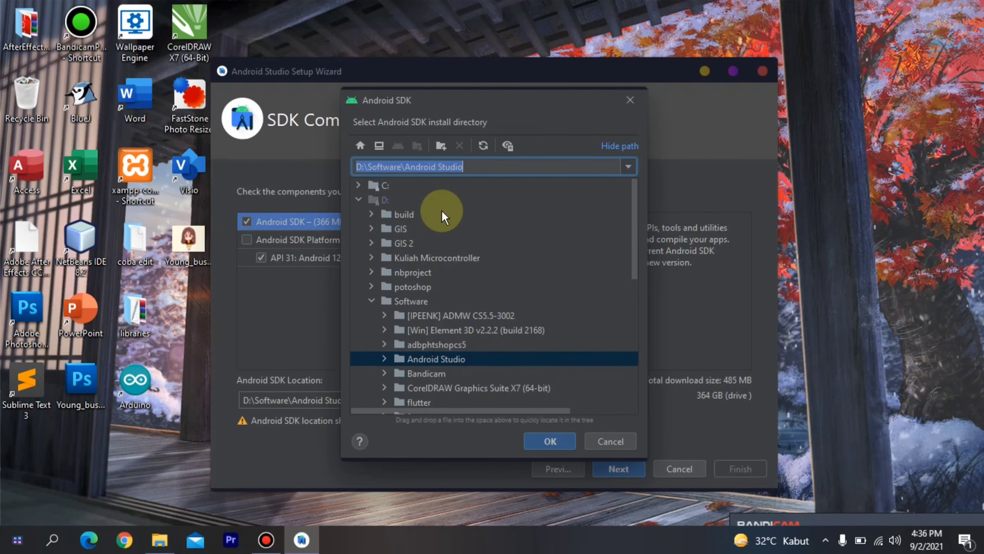
left_click(377, 202)
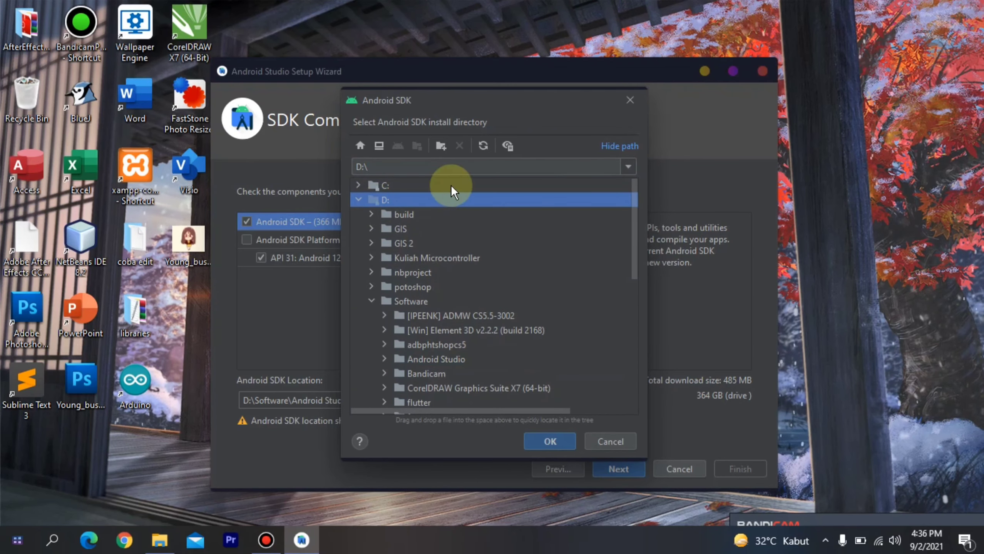
left_click(440, 144)
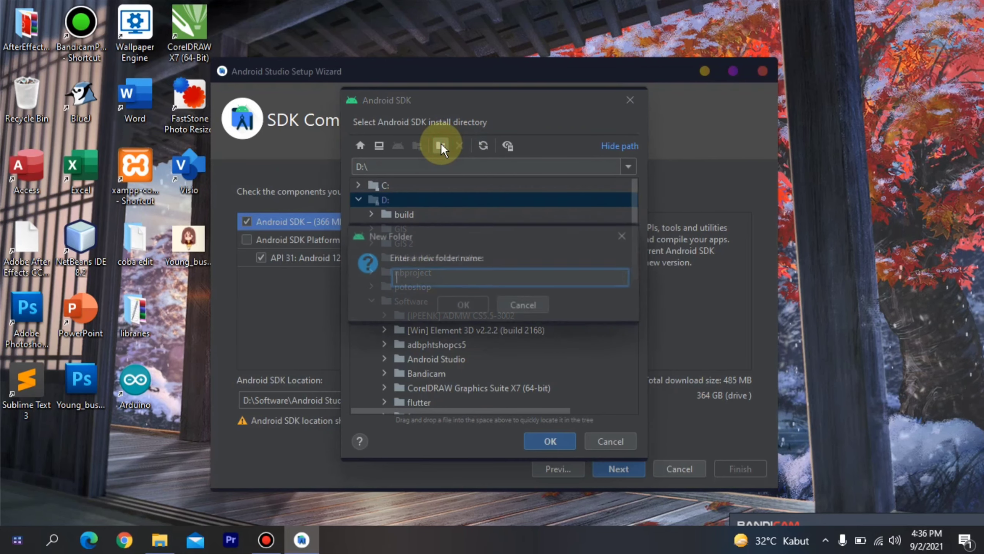
type("an")
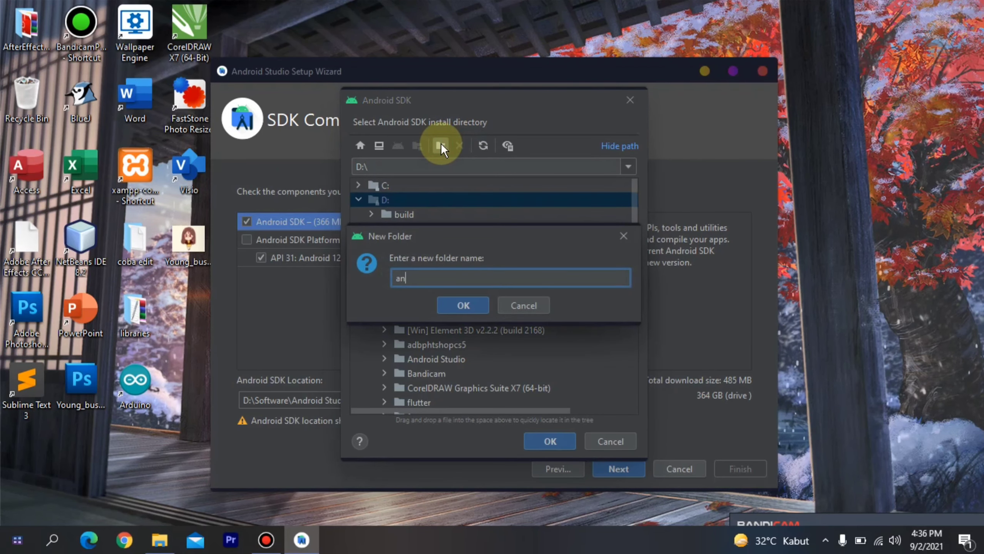
type("droi")
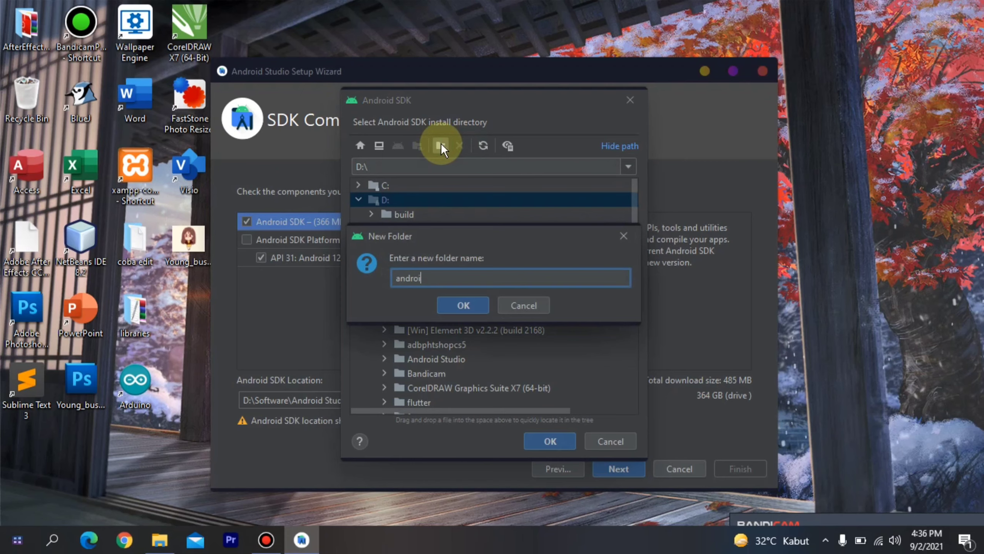
type("d st")
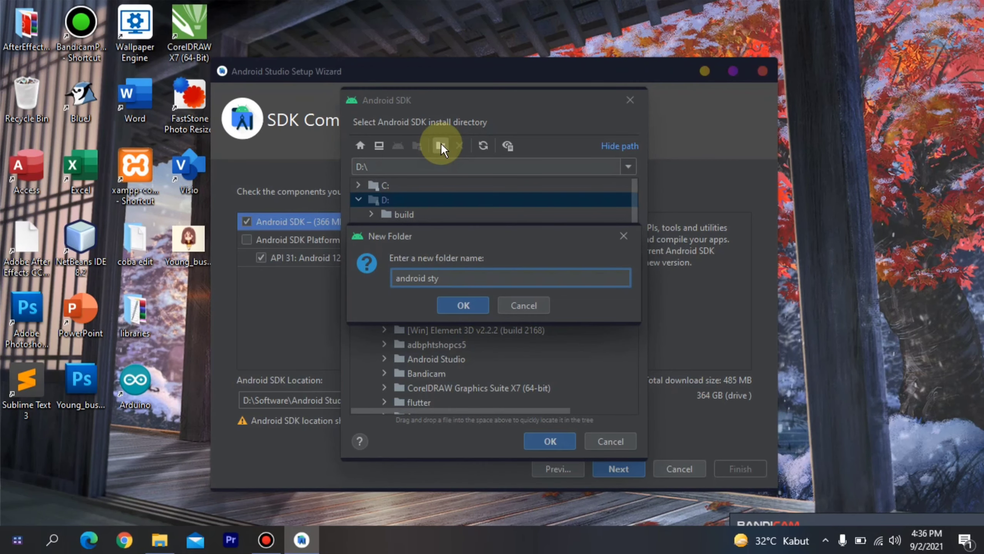
type("udio")
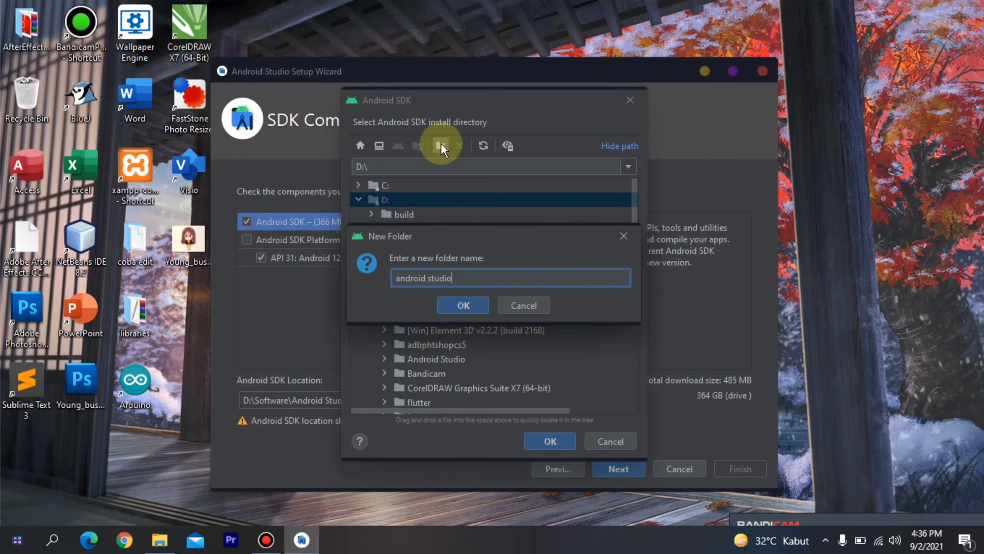
key("Return")
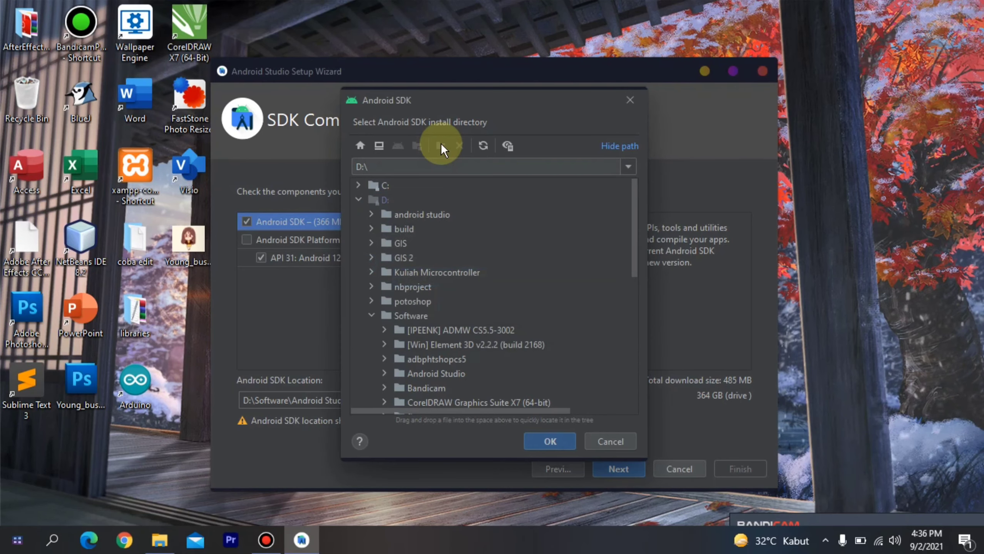
- Confirm D:\Software\Android Studio as the SDK directory, then return to the Missing SDK page and continue to the component setup again
left_click(440, 374)
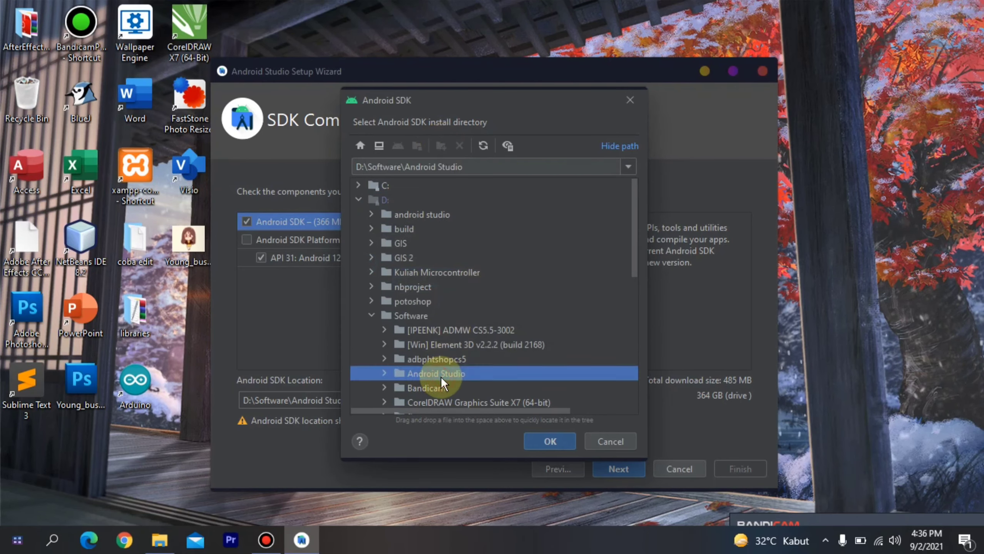
left_click(550, 440)
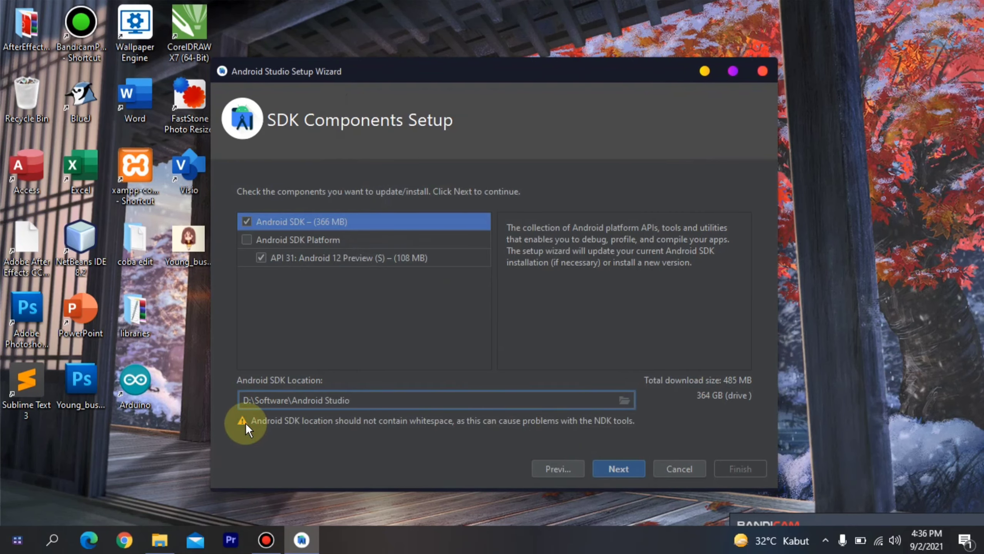
left_click(561, 467)
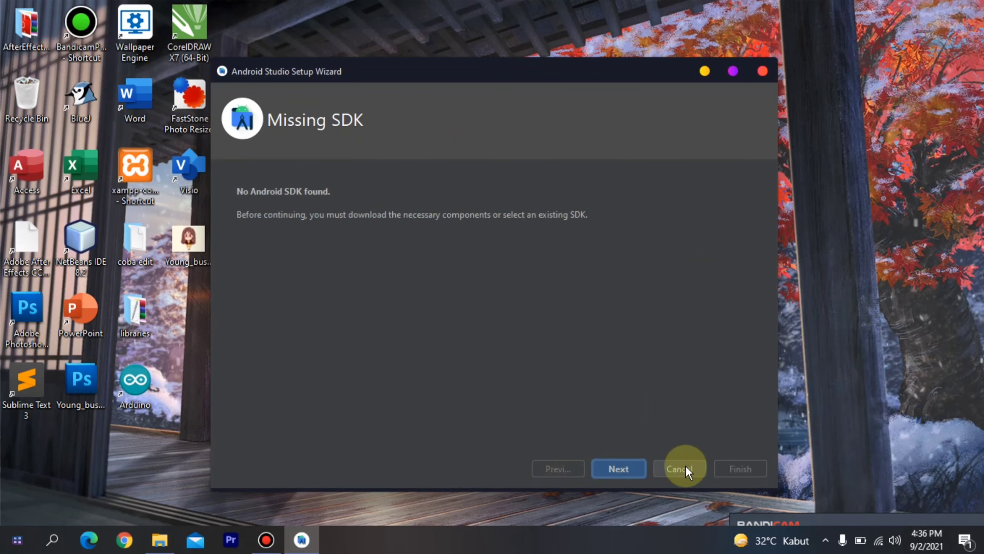
left_click(629, 465)
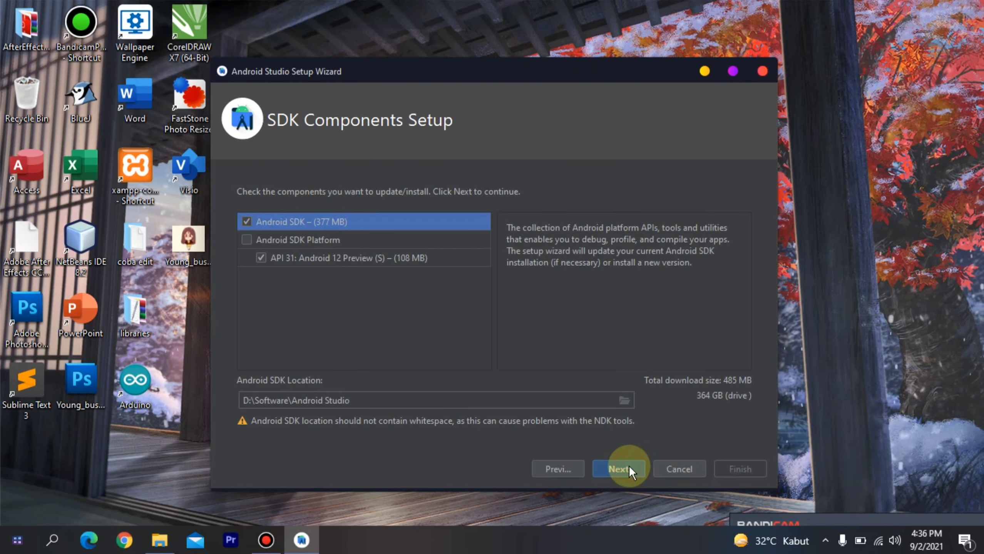
- Try to enable the Android SDK Platform component in the list of components to install
left_click(285, 244)
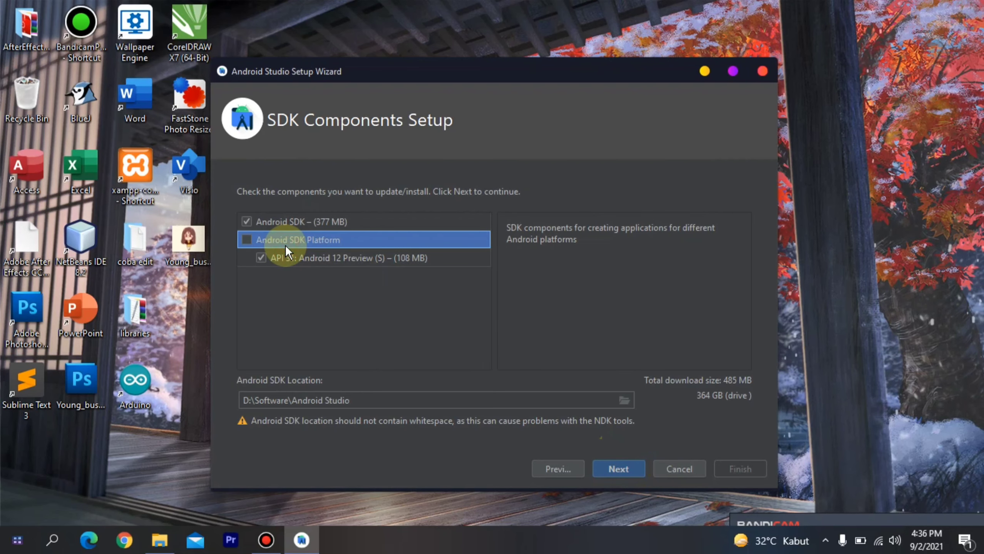
left_click(245, 239)
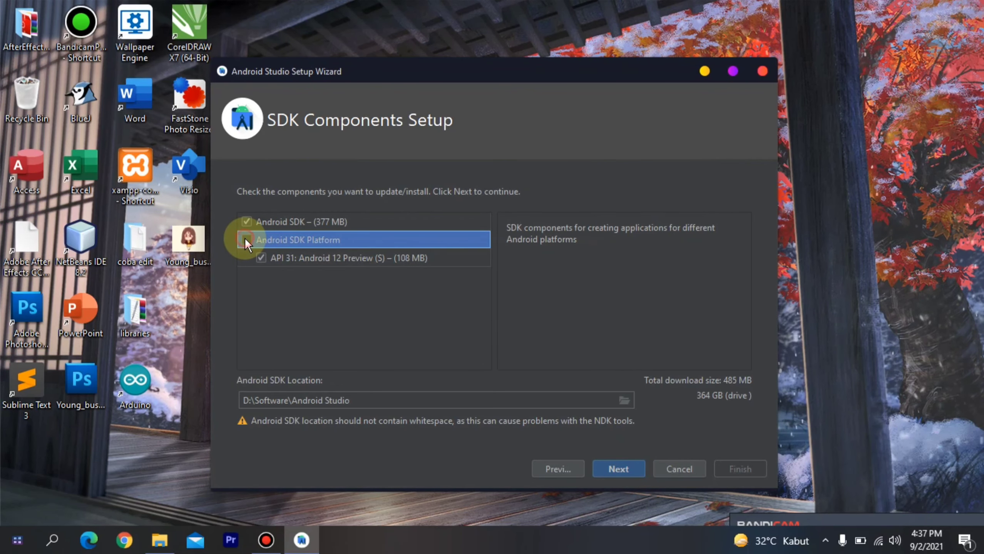
left_click(317, 243)
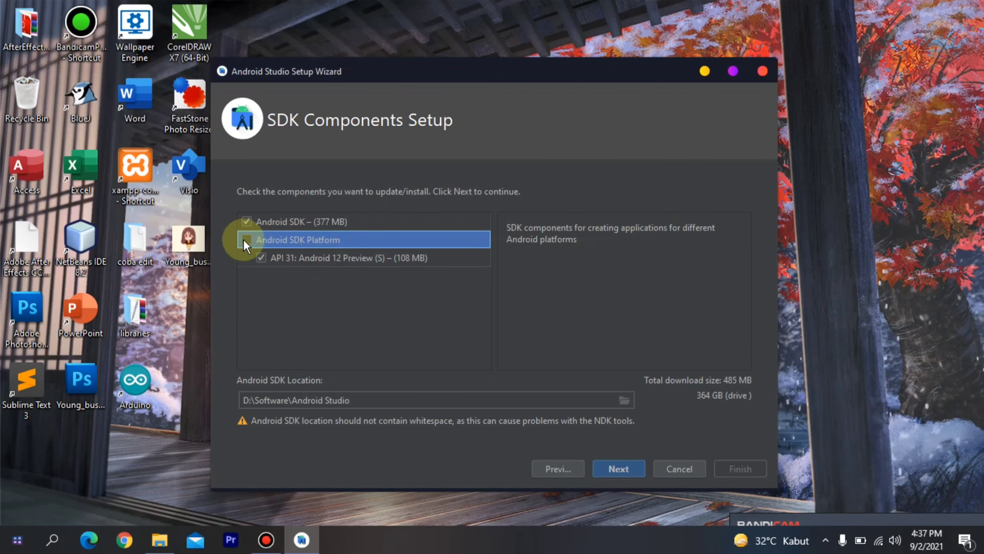
left_click(253, 225)
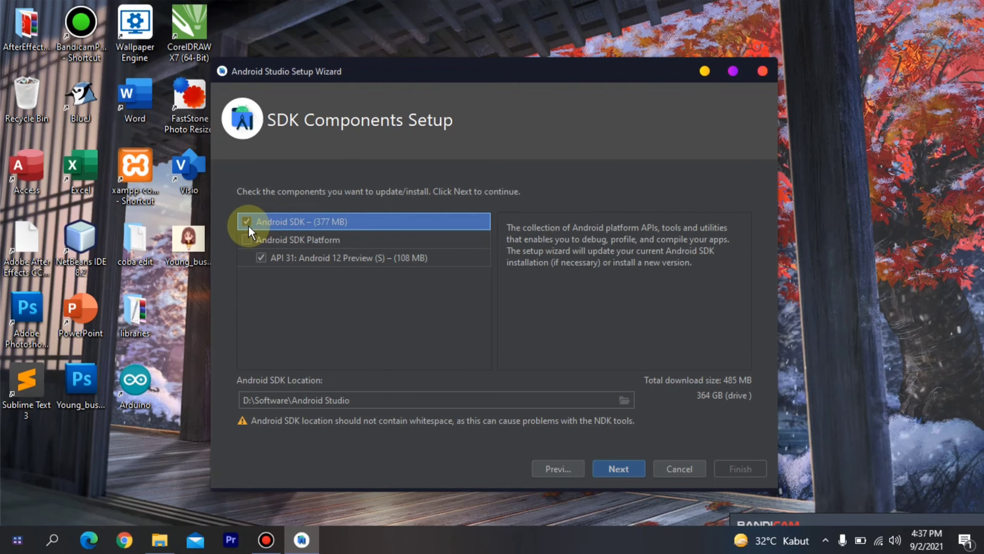
left_click(250, 240)
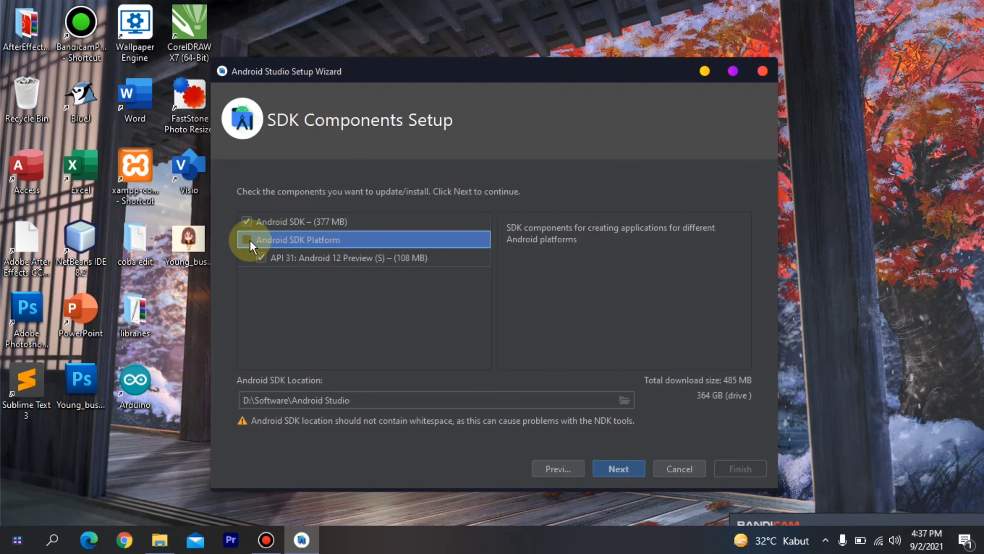
- Reopen the SDK install directory selection and examine the folders inside C:\Program Files
left_click(627, 403)
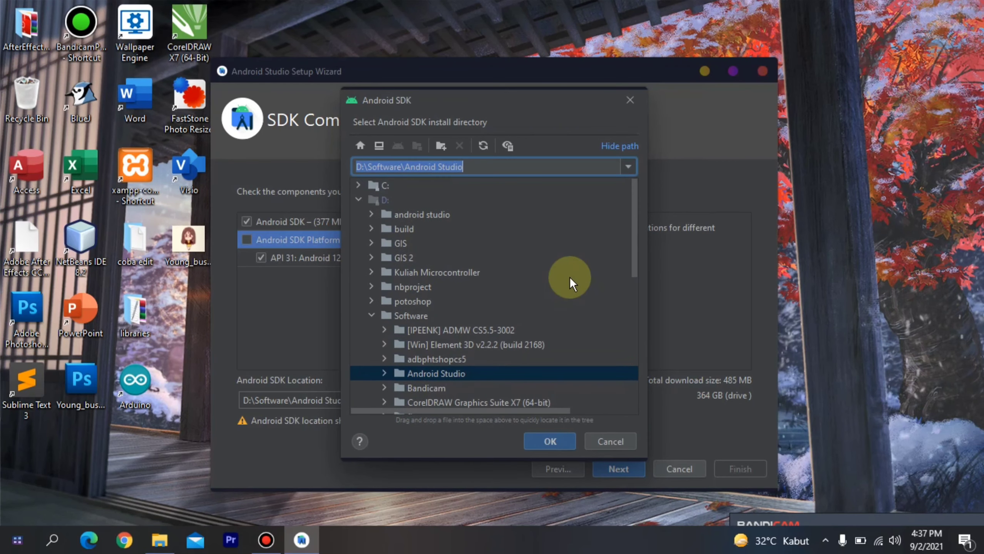
double_click(372, 185)
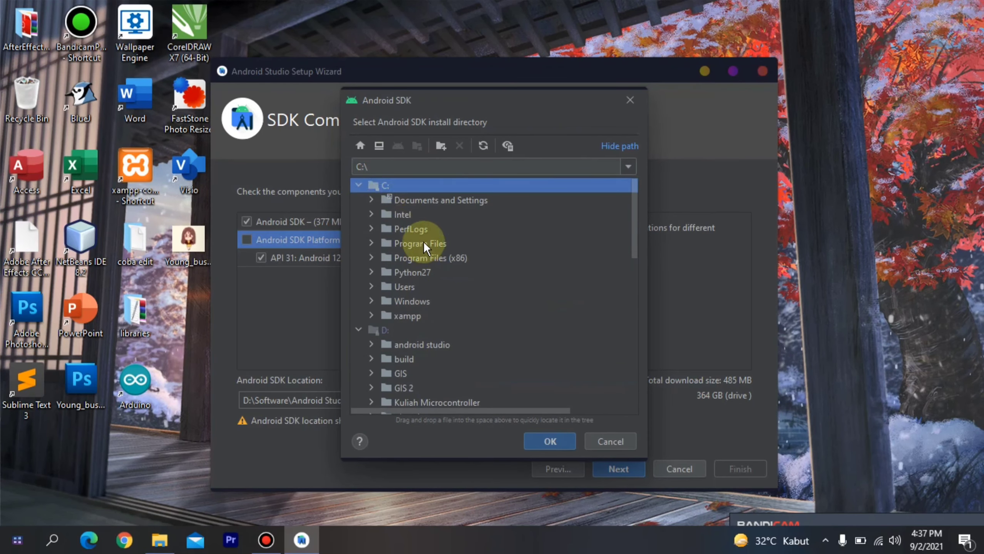
double_click(424, 242)
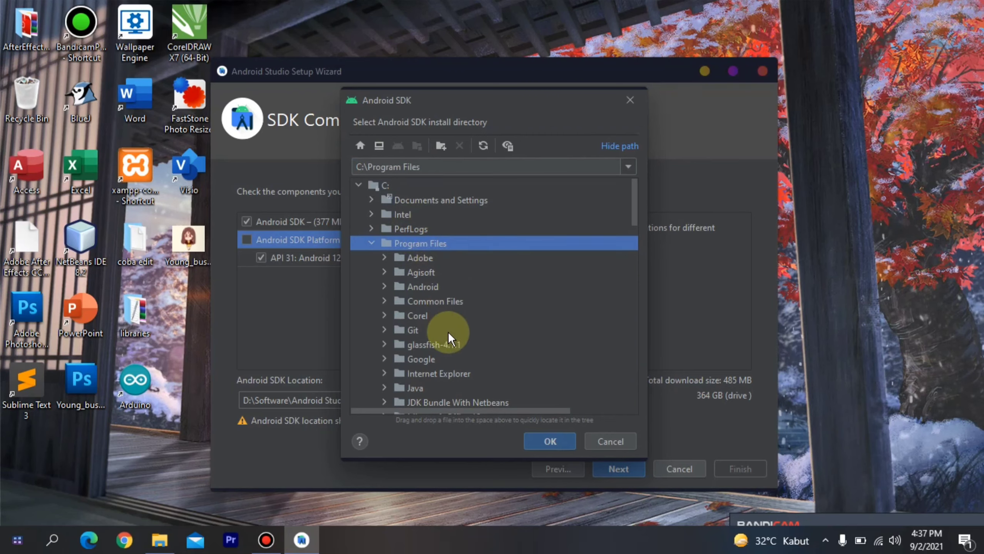
scroll(448, 332, "down", 5)
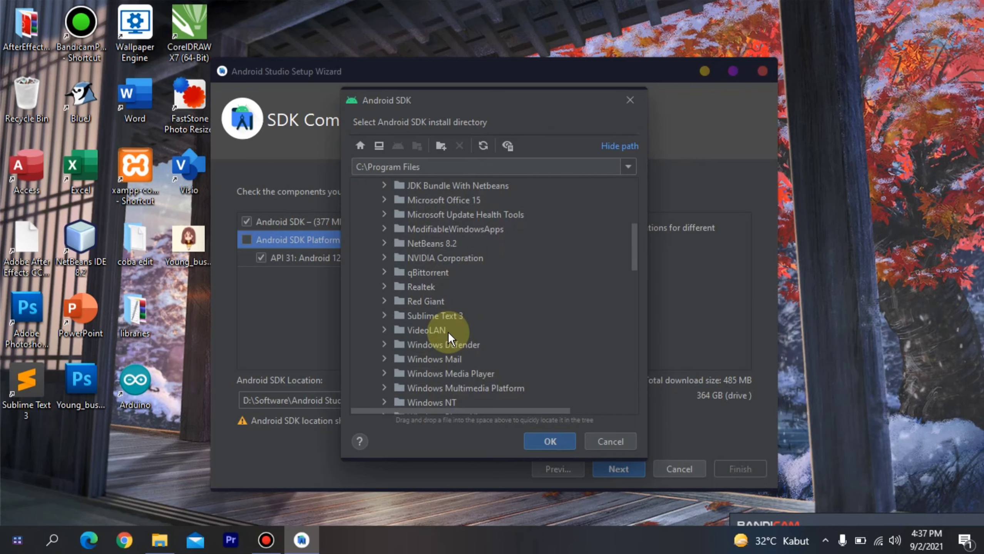
scroll(447, 332, "down", 5)
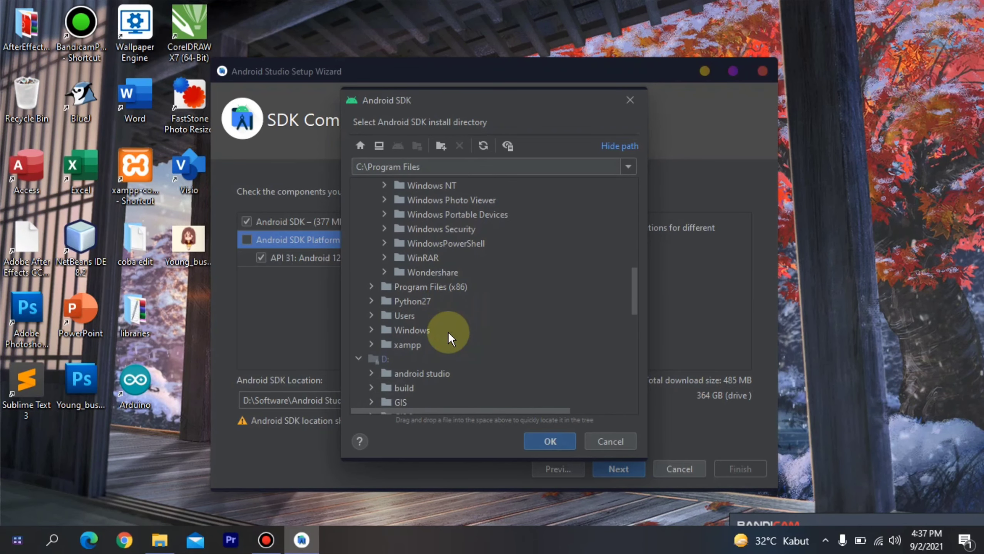
scroll(447, 332, "up", 1)
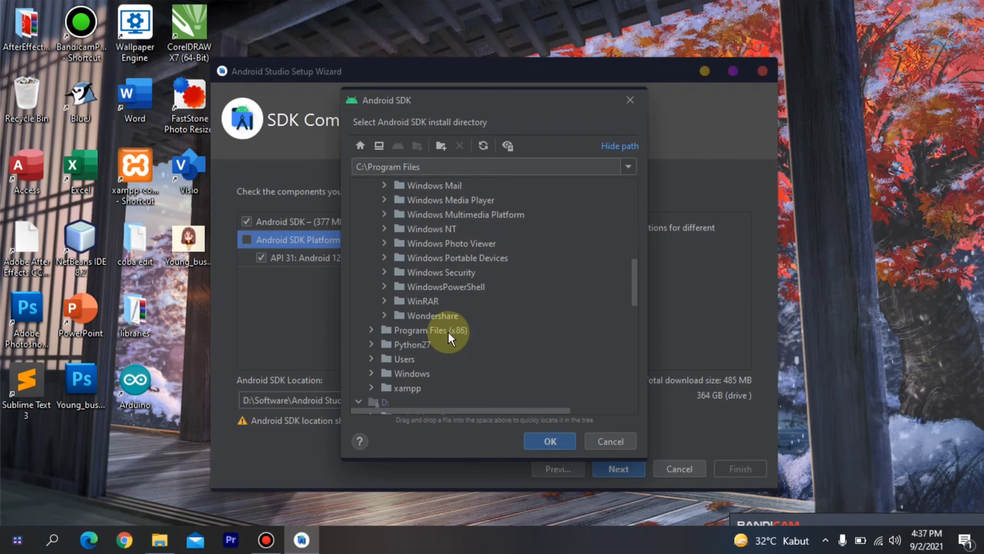
scroll(471, 254, "up", 4)
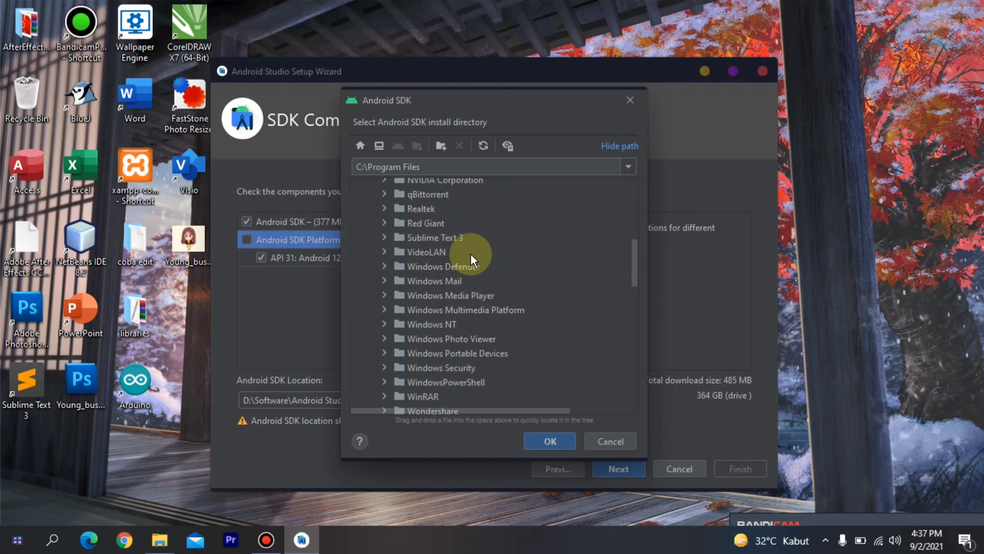
scroll(470, 253, "up", 5)
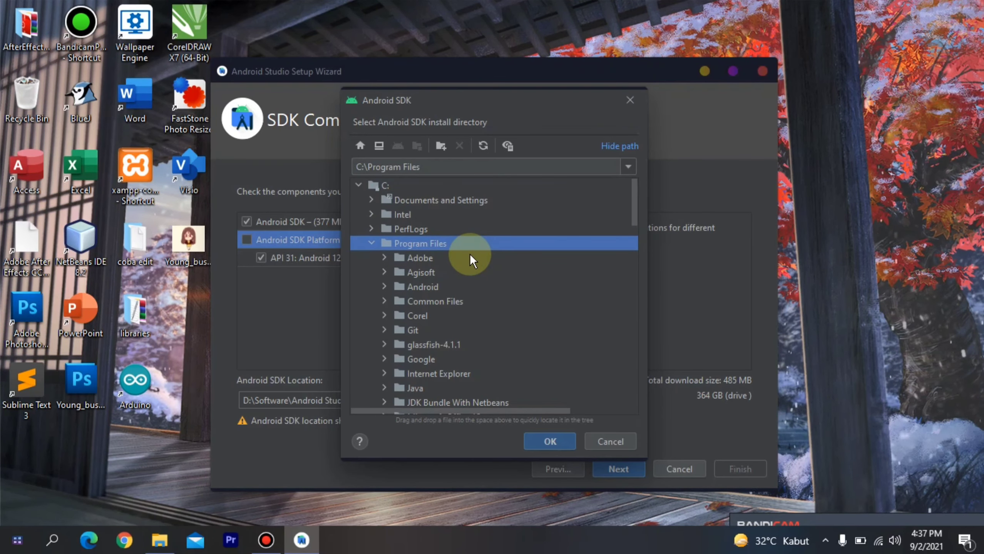
- Select the Android Studio folder in C:\Program Files\Android as the SDK install directory and check its subfolders
left_click(424, 288)
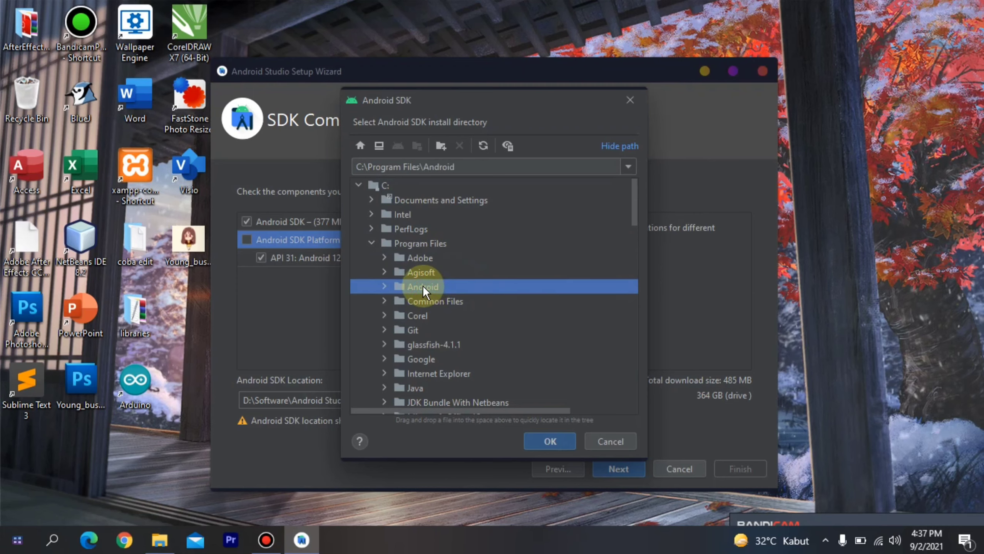
left_click(385, 287)
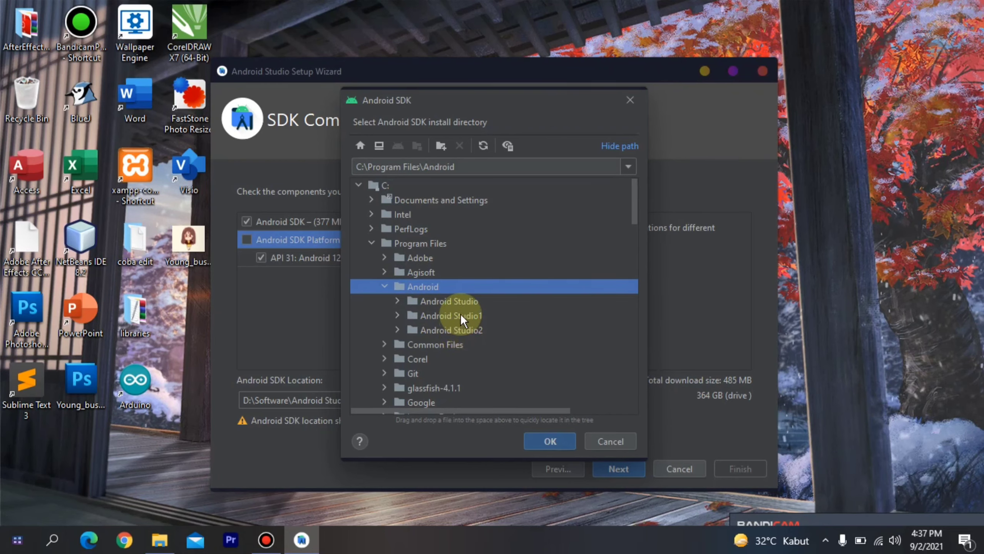
left_click(460, 302)
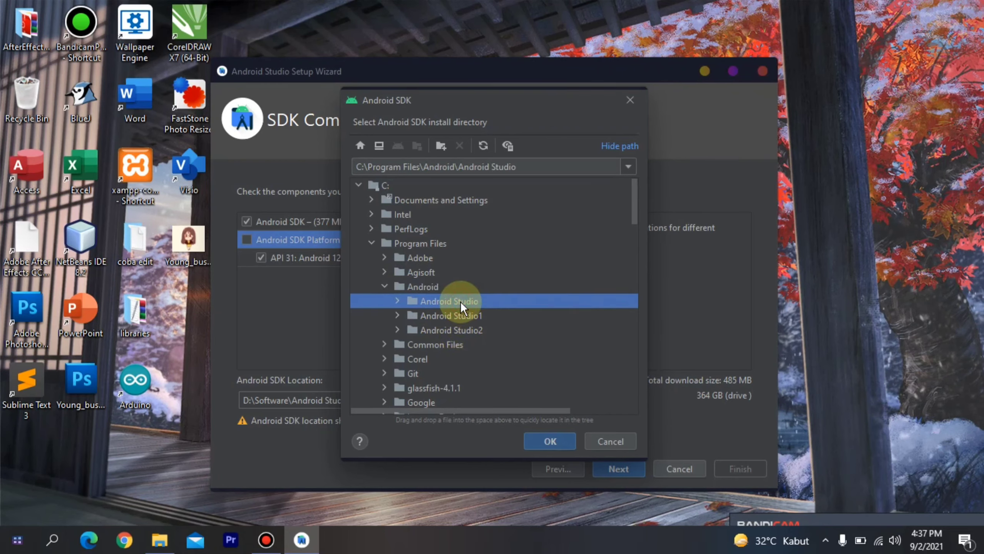
left_click(400, 301)
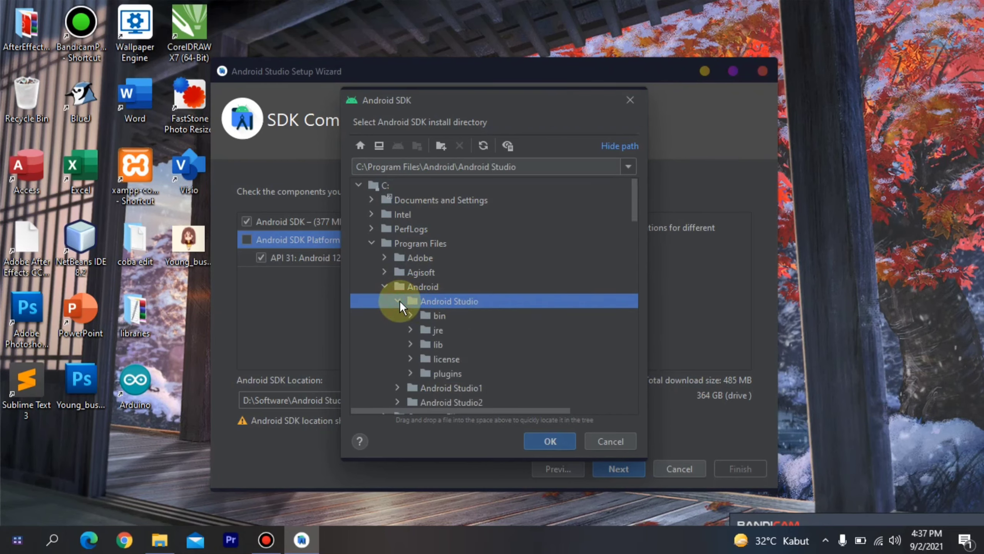
left_click(399, 301)
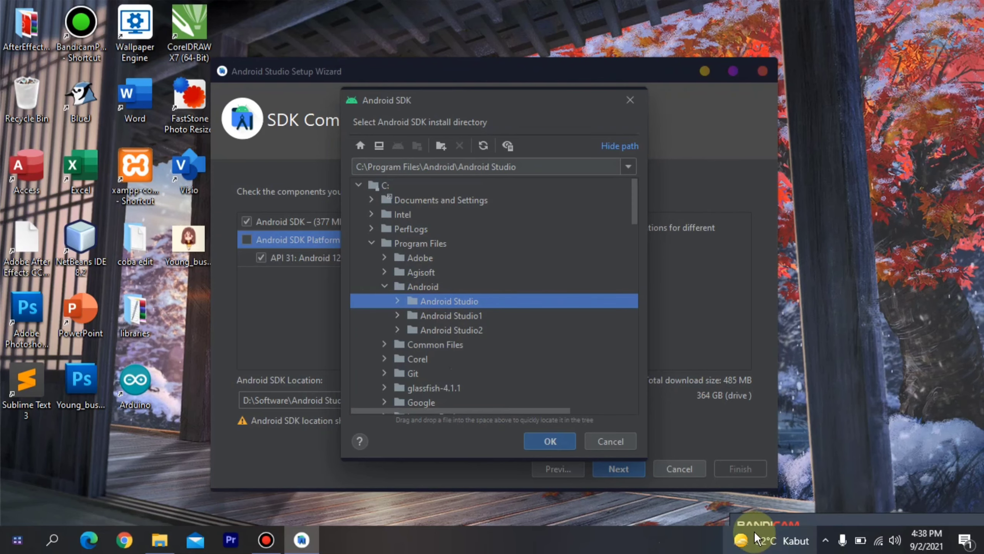
left_click_drag(818, 517, 736, 439)
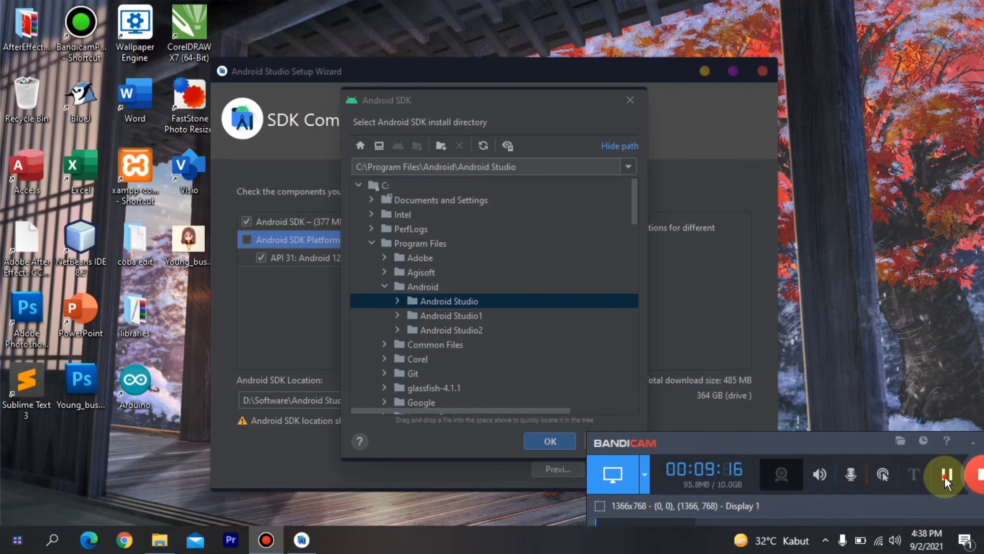
left_click(946, 475)
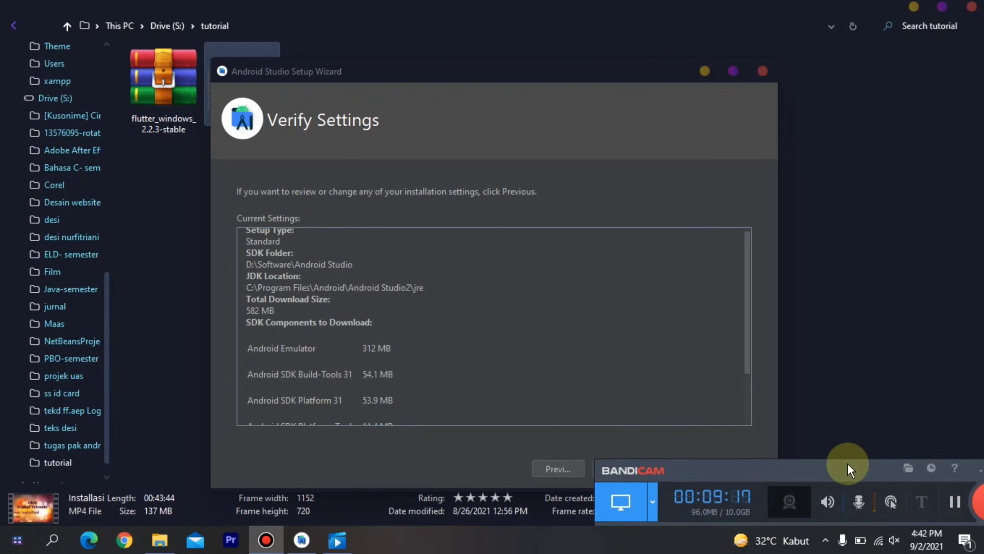
- Review the Standard setup's current settings and SDK components to download, and start downloading the components into D:\Software\Android Studio
left_click_drag(847, 464, 915, 525)
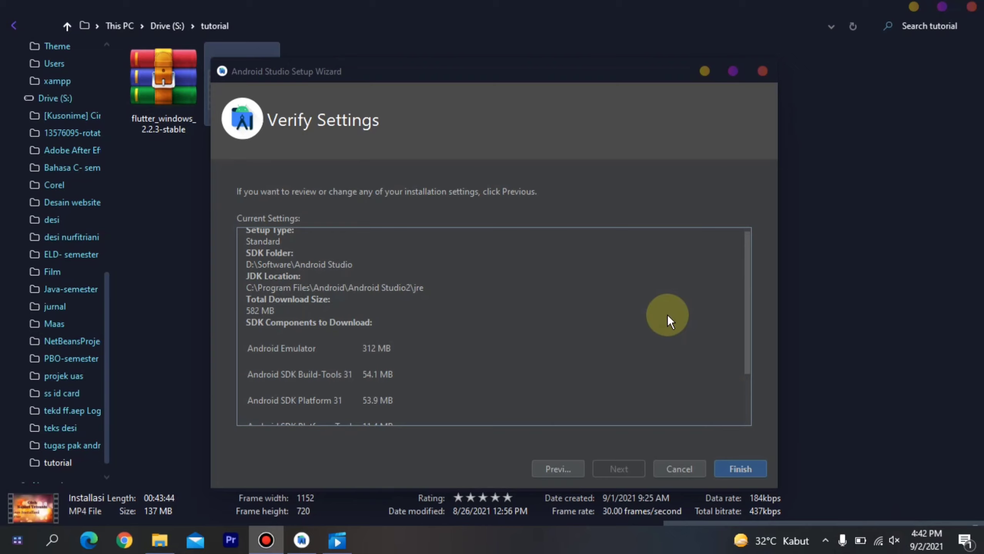
scroll(668, 318, "down", 3)
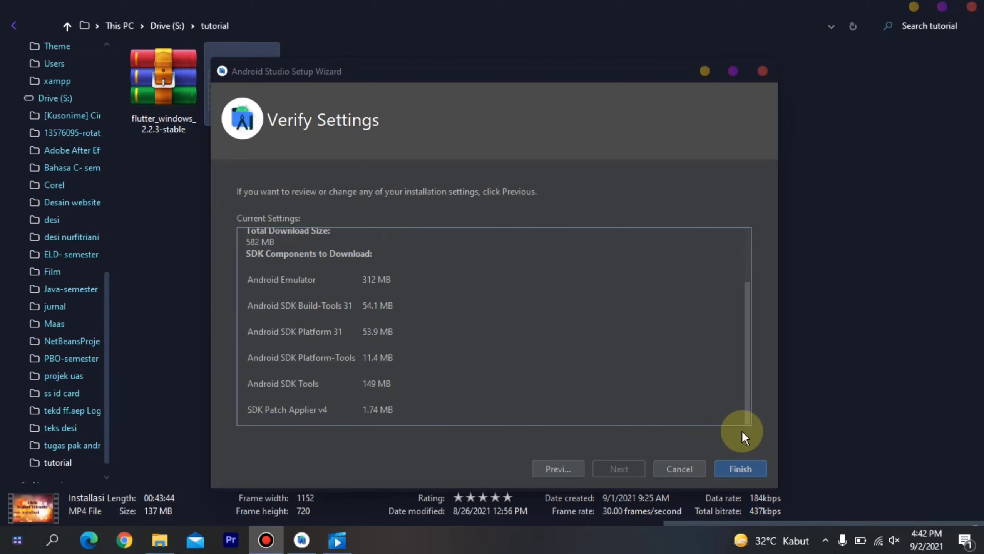
left_click(737, 471)
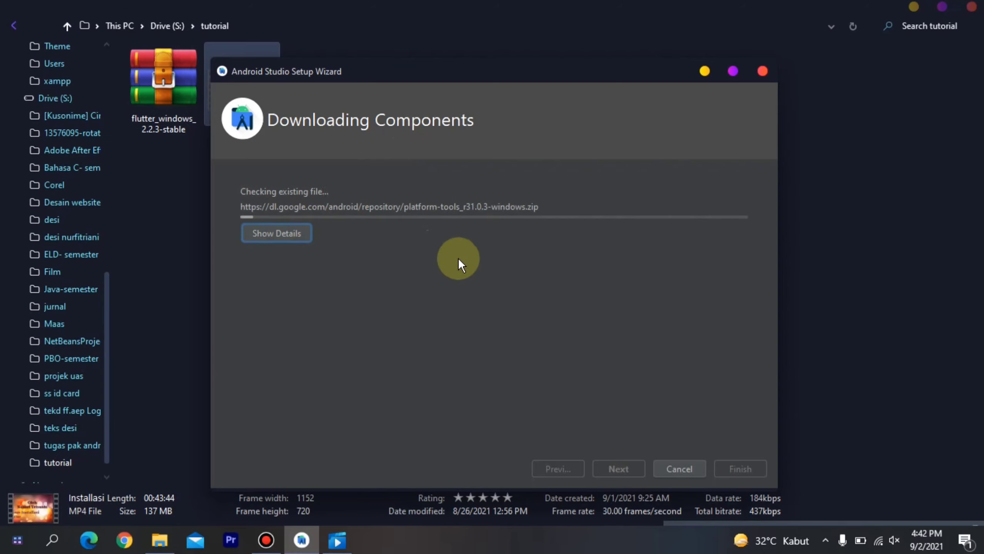
left_click(848, 521)
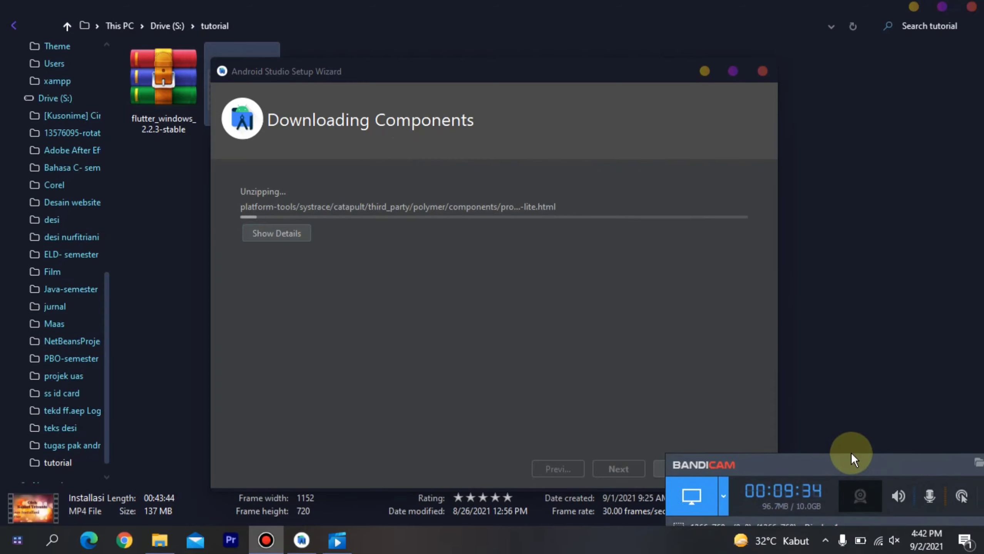
left_click_drag(895, 459, 811, 469)
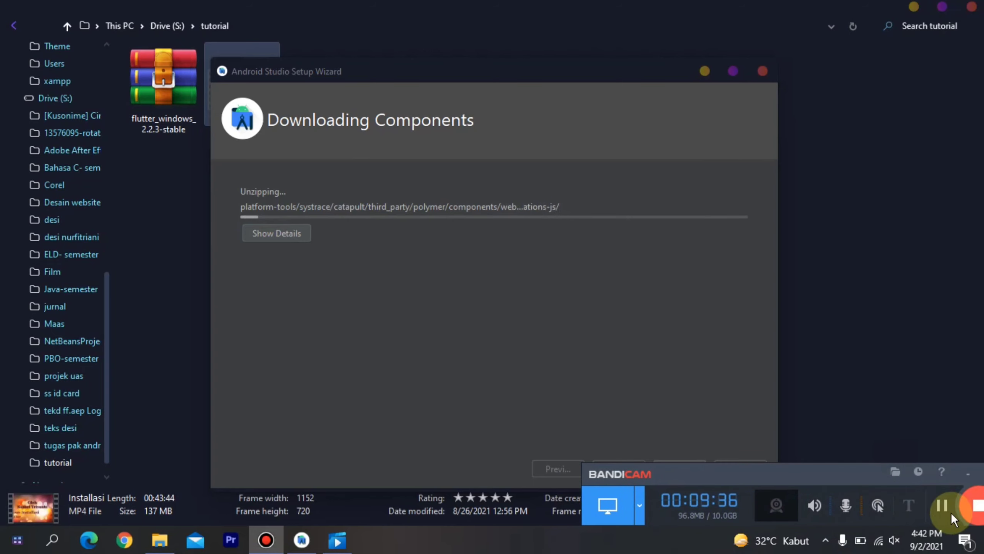
left_click(941, 508)
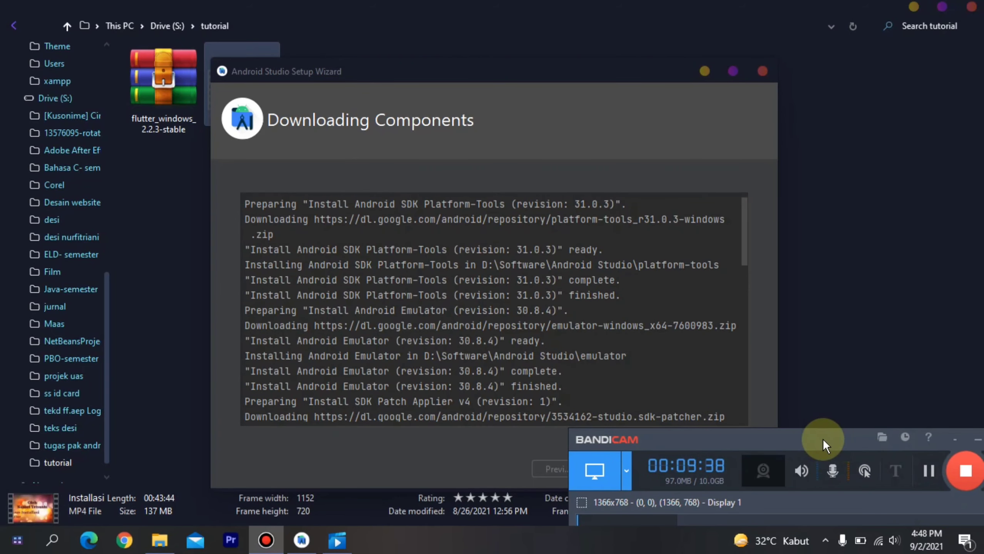
- Uncover the setup wizard's controls and finish the wizard after the component download to reach the Android Studio welcome window
left_click_drag(822, 438, 880, 525)
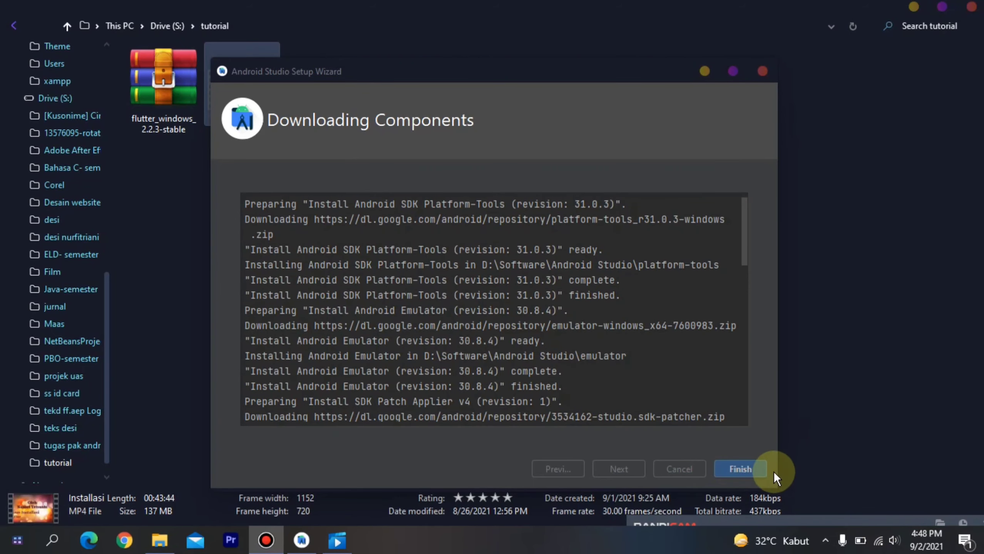
left_click(741, 468)
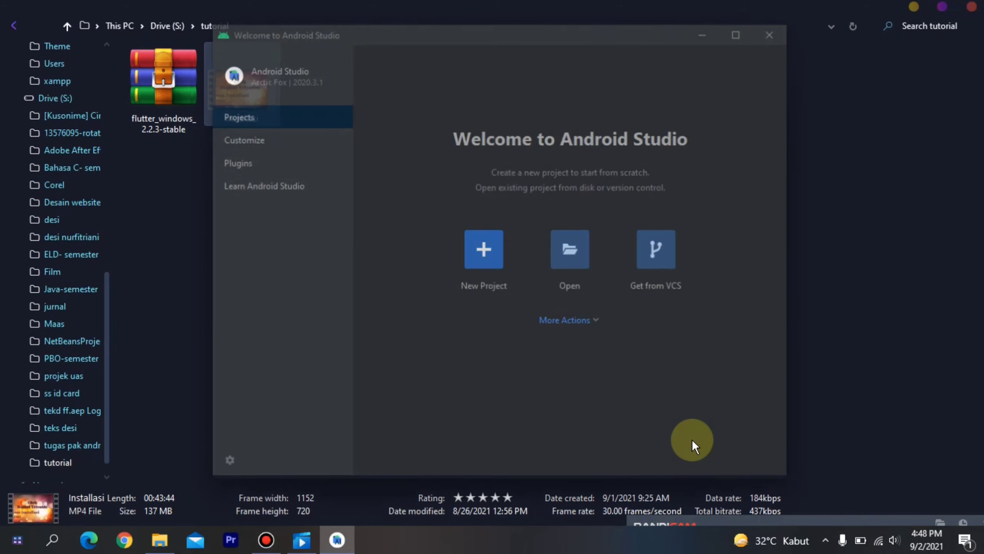